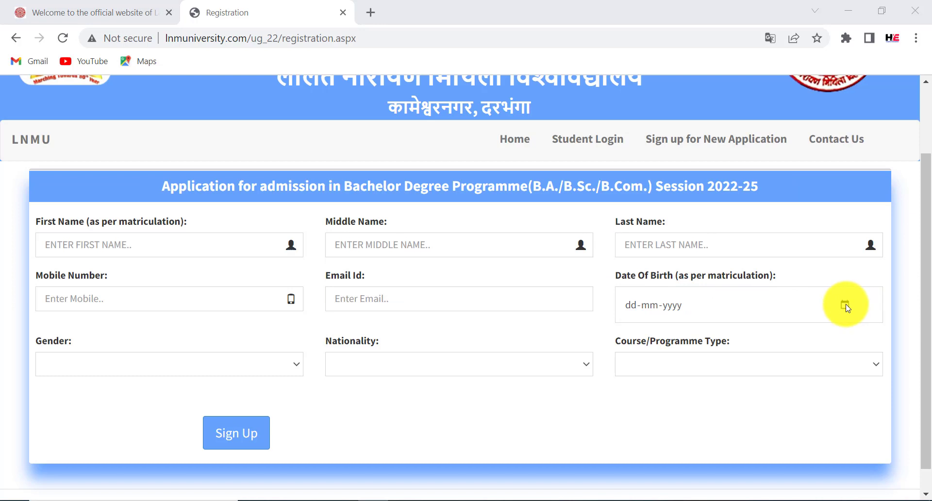
Pick the applicant's date of birth using the registration form's calendar
left_click(845, 306)
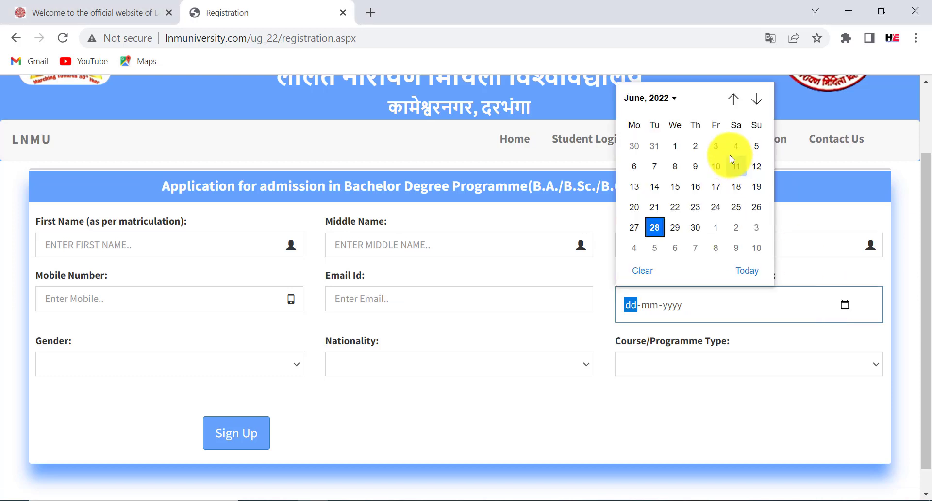
left_click(669, 99)
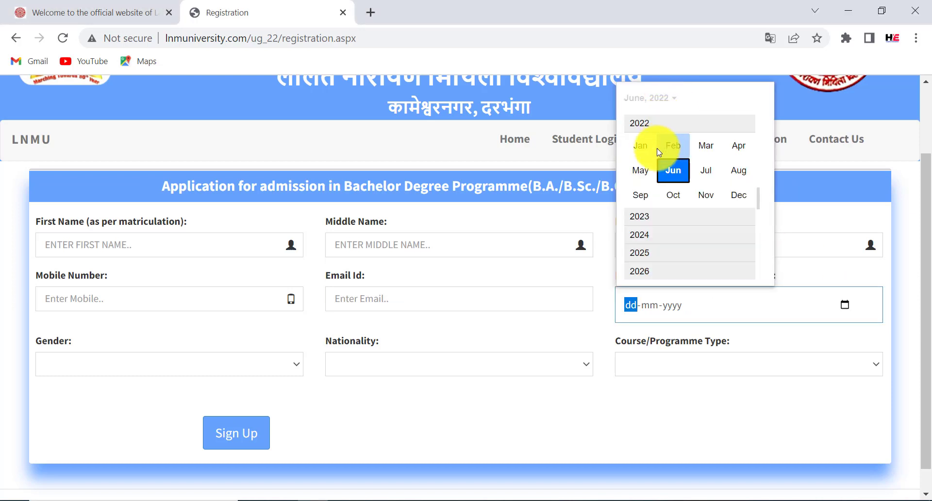
left_click(647, 163)
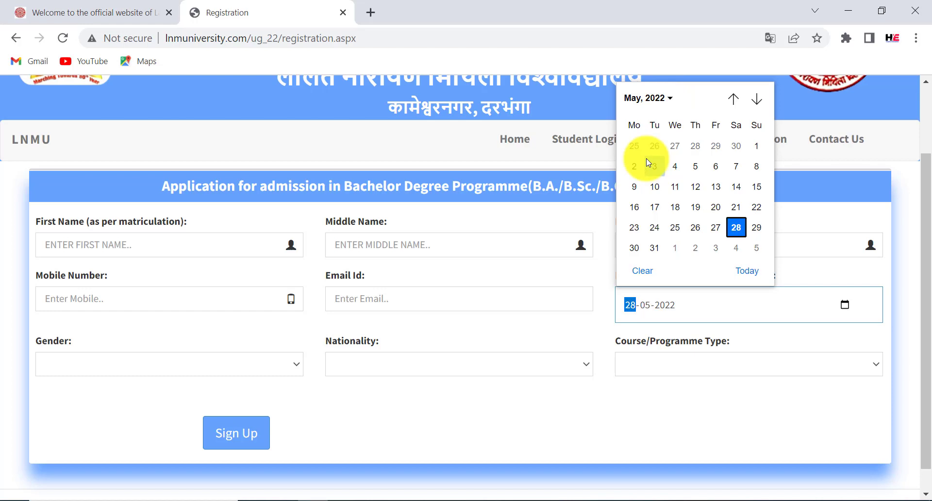
left_click(679, 152)
key("Right")
key("Down")
key("Left")
key("Down")
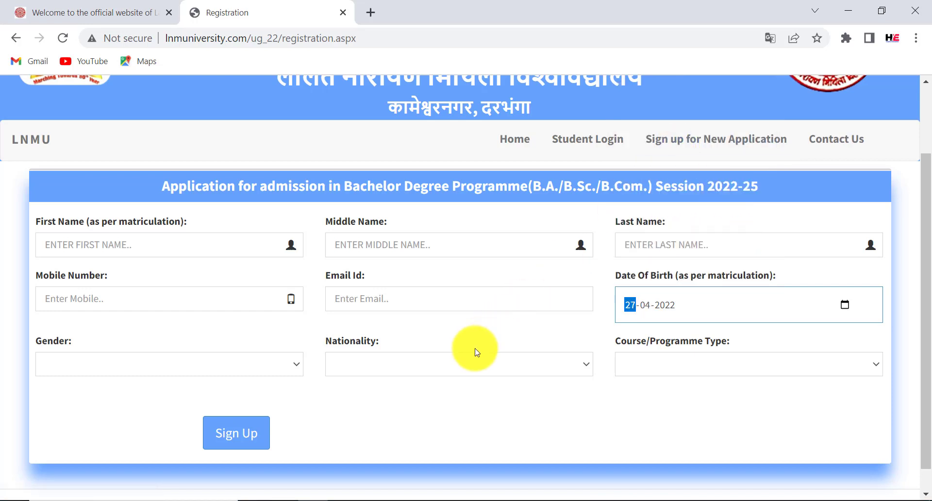
Set the gender to MALE and the nationality to INDIAN in the registration form
left_click(274, 370)
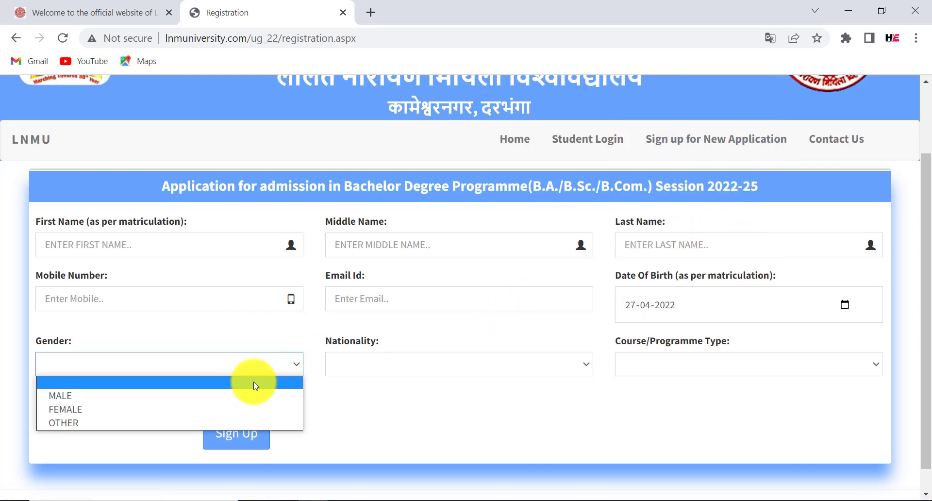
left_click(249, 394)
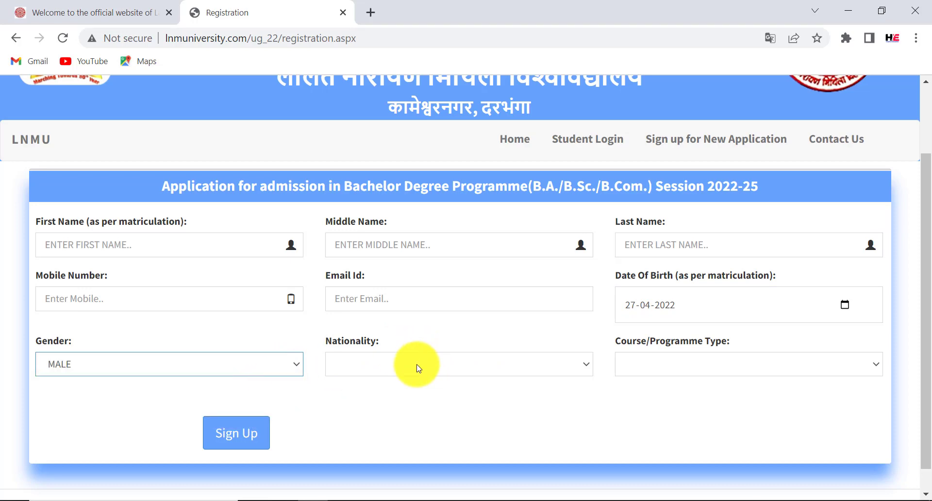
left_click(417, 367)
left_click(401, 395)
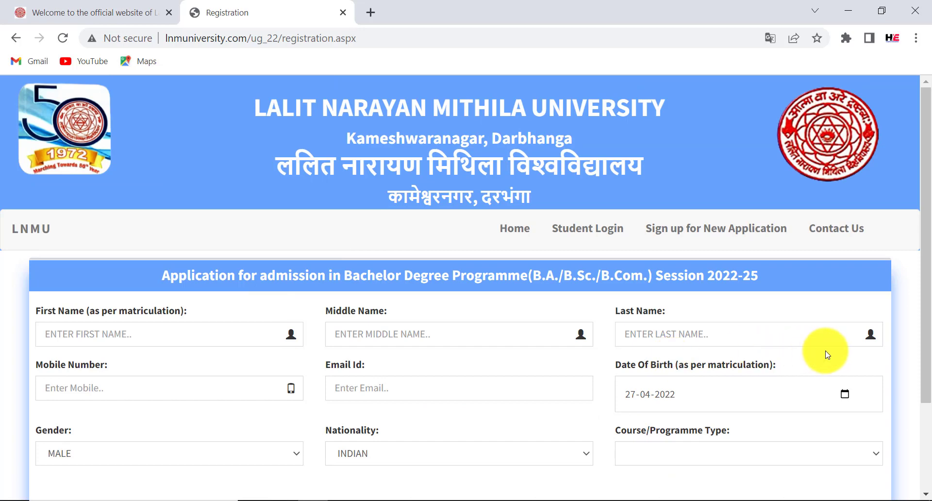
Choose Honours as the course/programme type and submit the sign-up form
left_click_drag(924, 268, 909, 339)
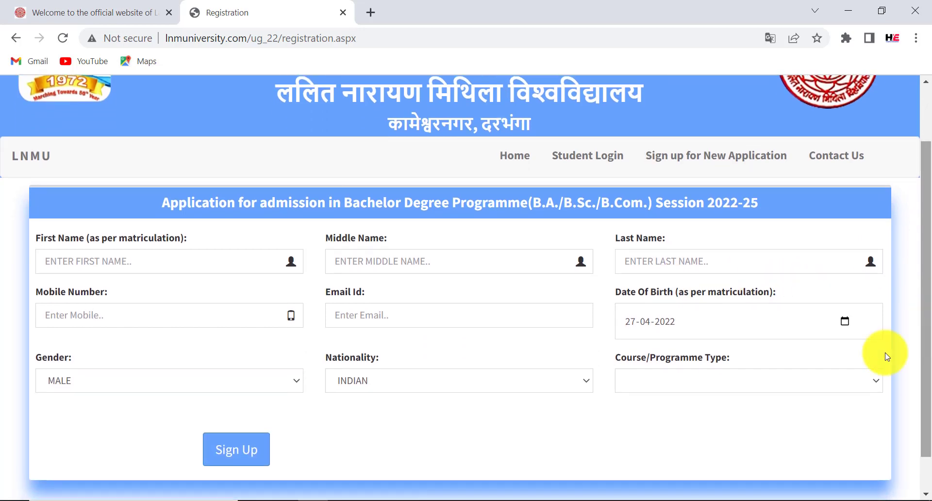
left_click(843, 384)
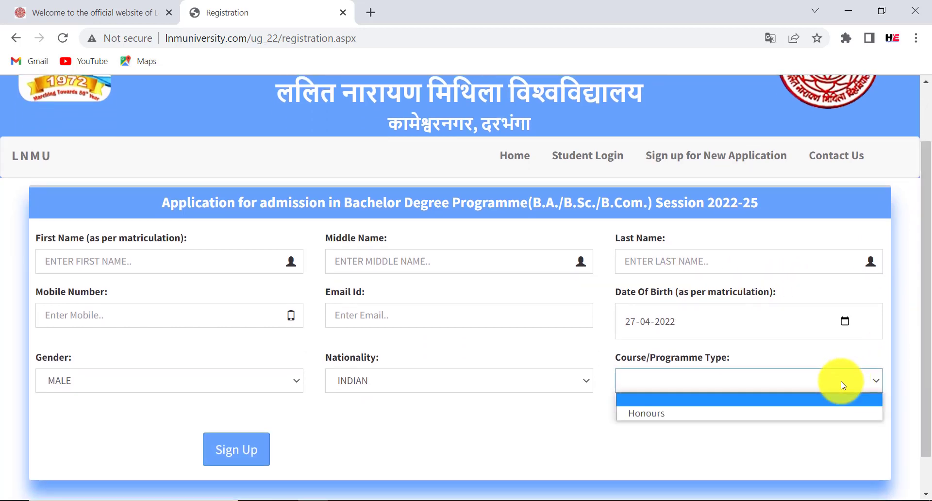
left_click(753, 413)
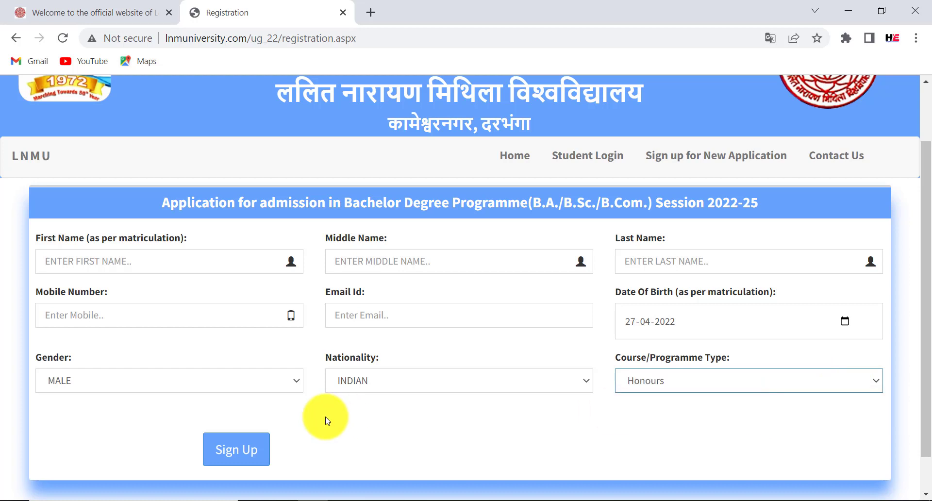
mouse_move(189, 433)
left_mouse_down()
mouse_move(249, 472)
mouse_move(294, 477)
left_mouse_up()
key("Return")
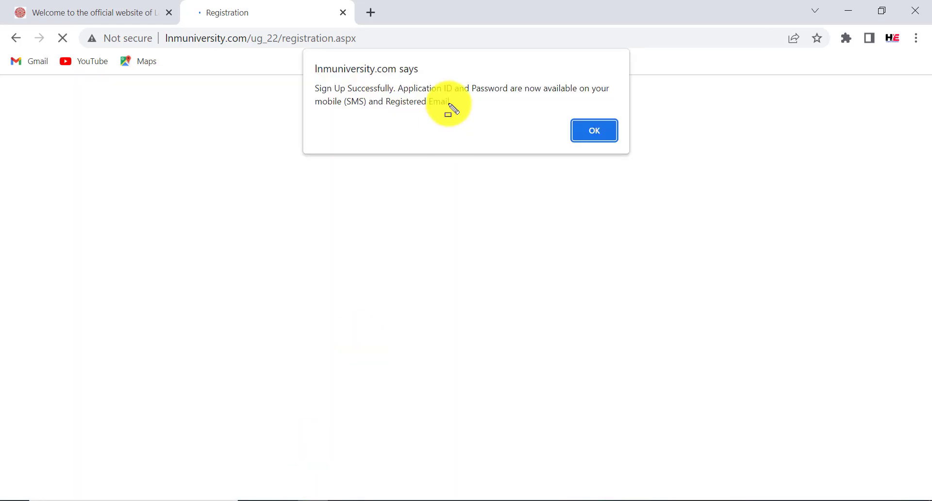
Dismiss the sign-up message to continue to the student login page
left_click_drag(305, 81, 459, 95)
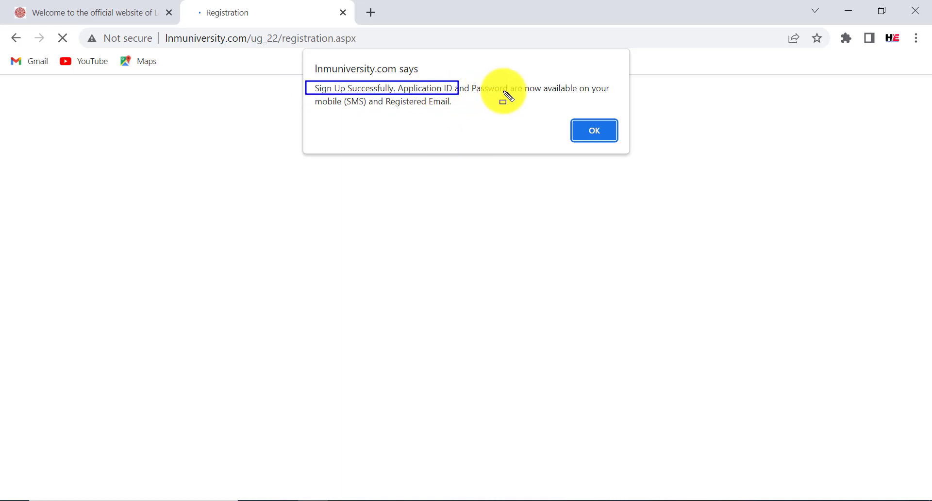
mouse_move(555, 110)
left_mouse_down()
mouse_move(574, 127)
mouse_move(643, 145)
left_mouse_up()
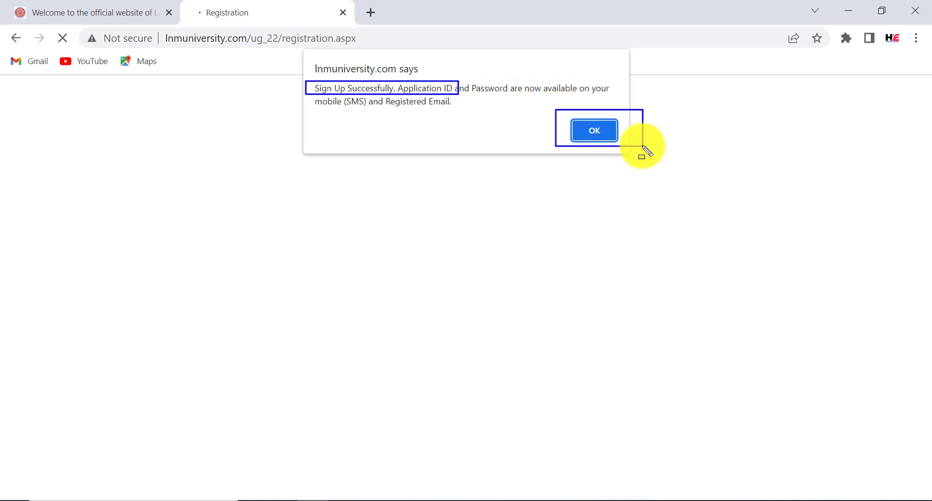
key("Escape")
left_click(605, 139)
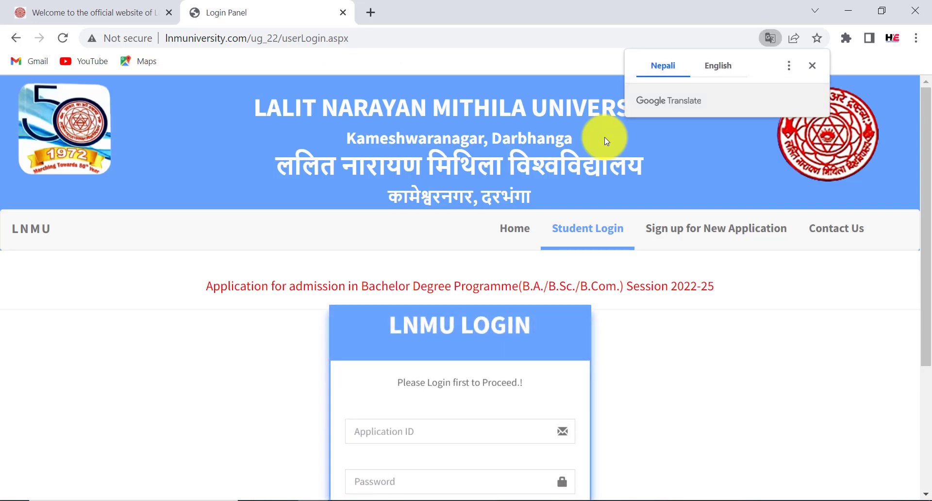
Log in to the student account with the application ID and password
left_click_drag(921, 175, 927, 259)
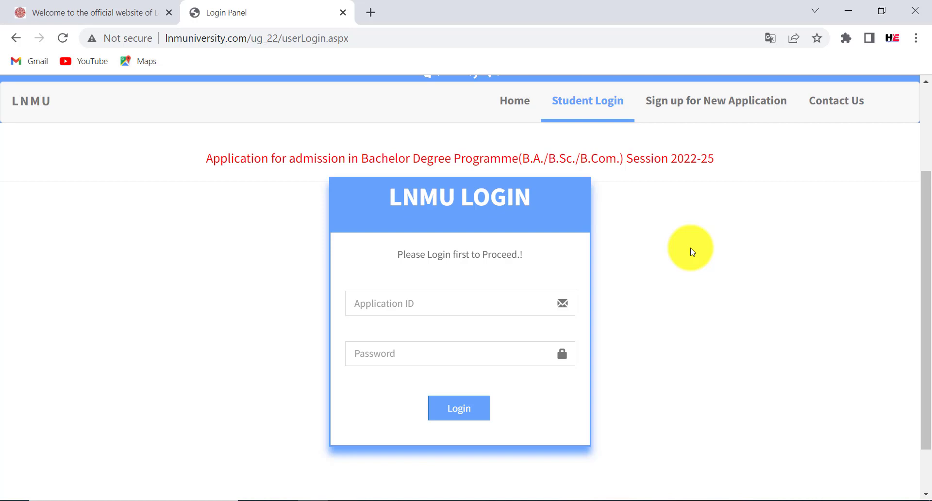
left_click_drag(343, 293, 470, 311)
left_click_drag(351, 342, 458, 362)
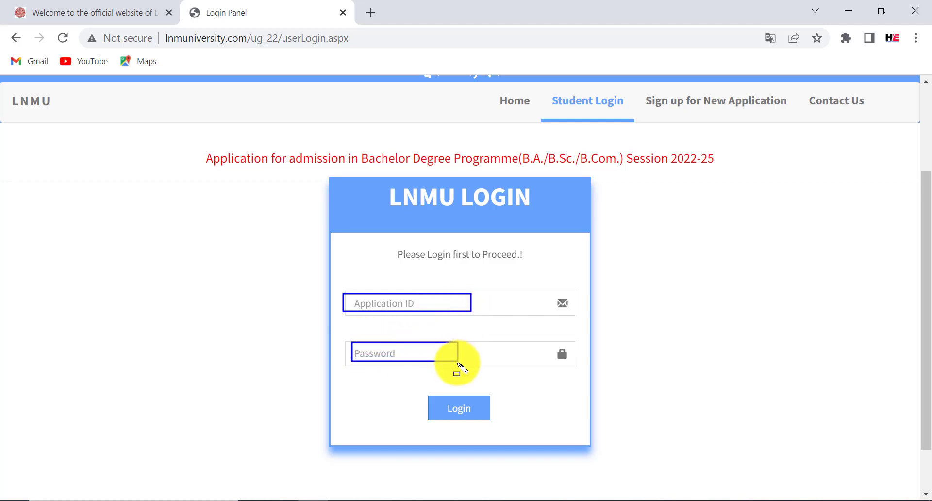
mouse_move(410, 390)
left_mouse_down()
mouse_move(444, 413)
mouse_move(530, 426)
left_mouse_up()
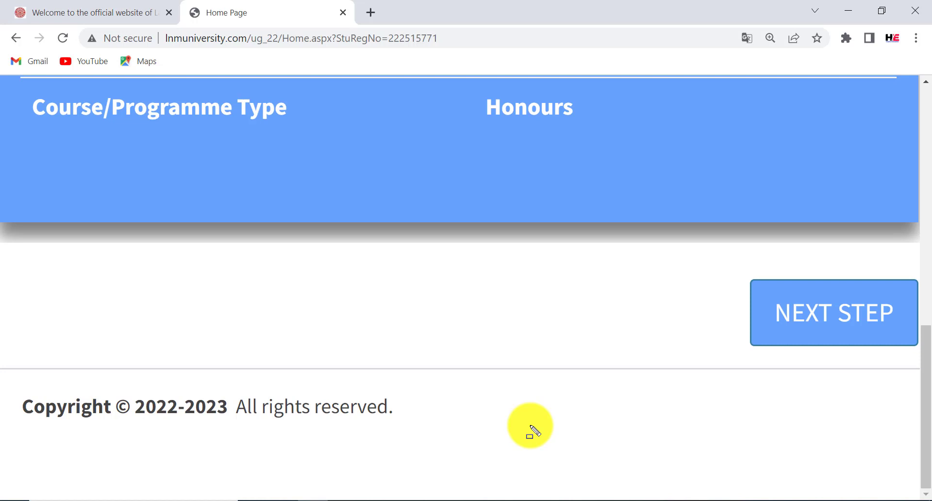
Proceed from the registration summary to the online application form
left_click_drag(743, 288, 922, 344)
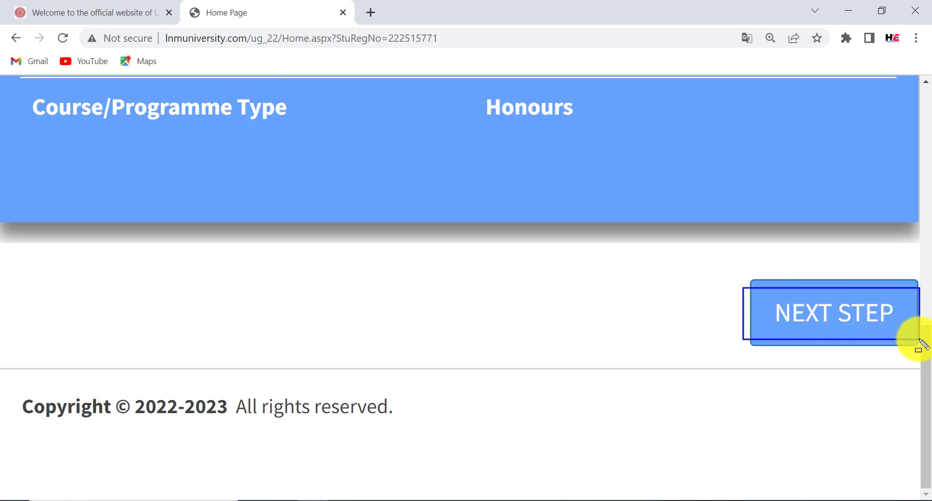
left_click(842, 322)
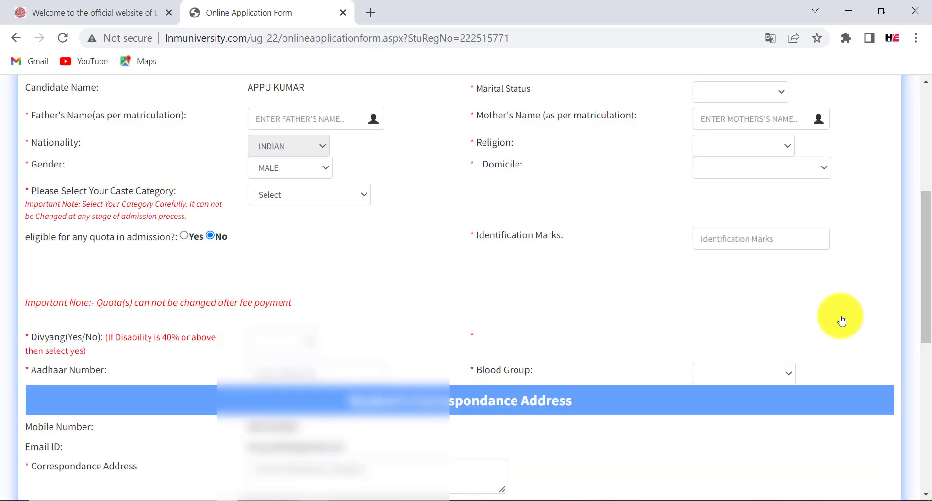
mouse_move(4, 76)
left_mouse_down()
mouse_move(437, 235)
mouse_move(520, 242)
left_mouse_up()
left_click_drag(759, 313, 838, 345)
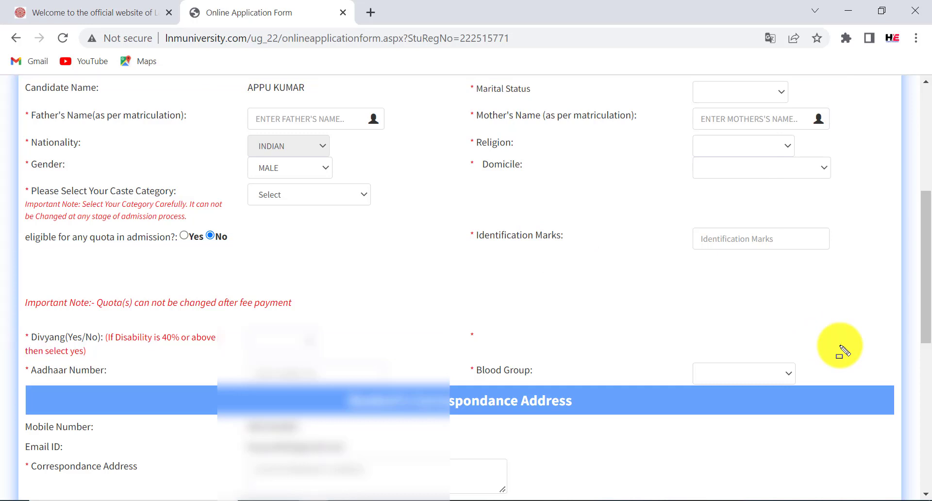
Set the candidate's marital status to Unmarried in the application form
left_click(750, 92)
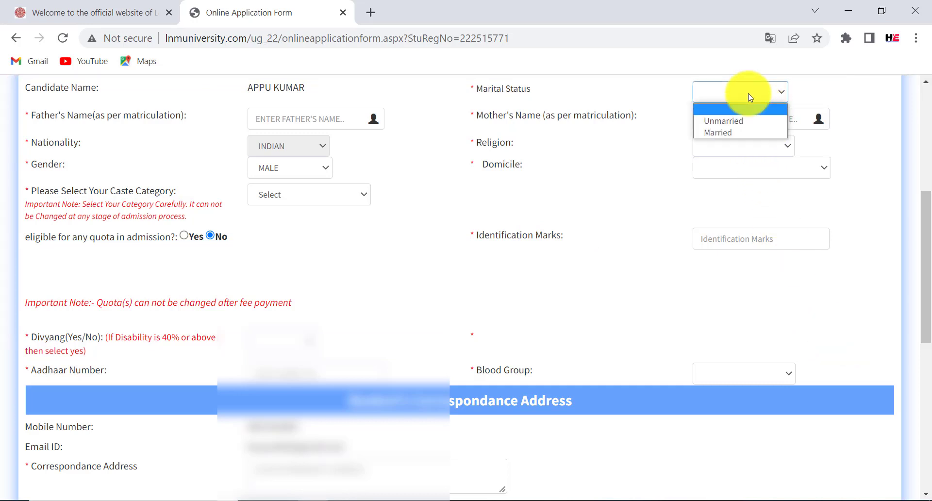
left_click(737, 124)
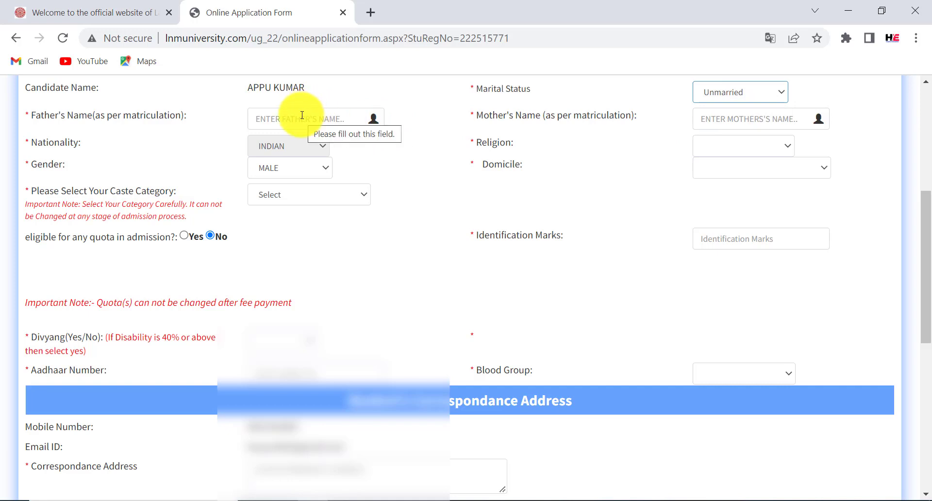
left_click(257, 119)
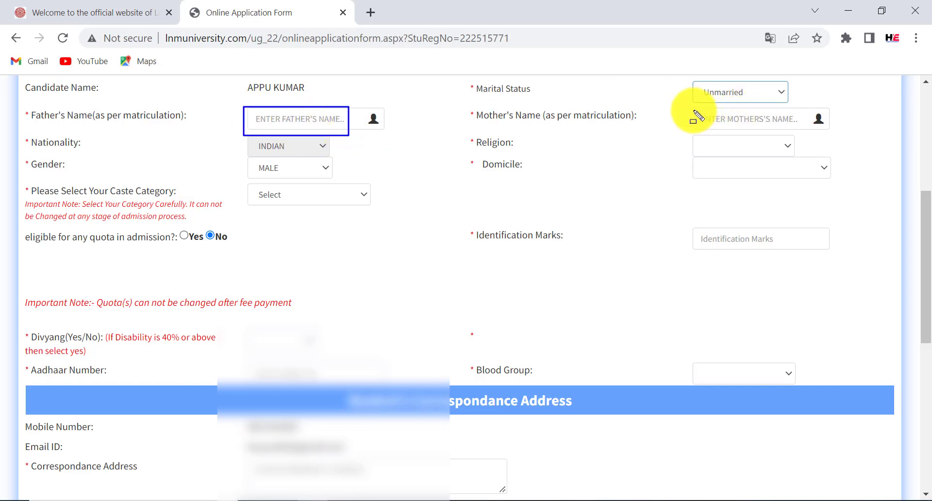
left_click(758, 122)
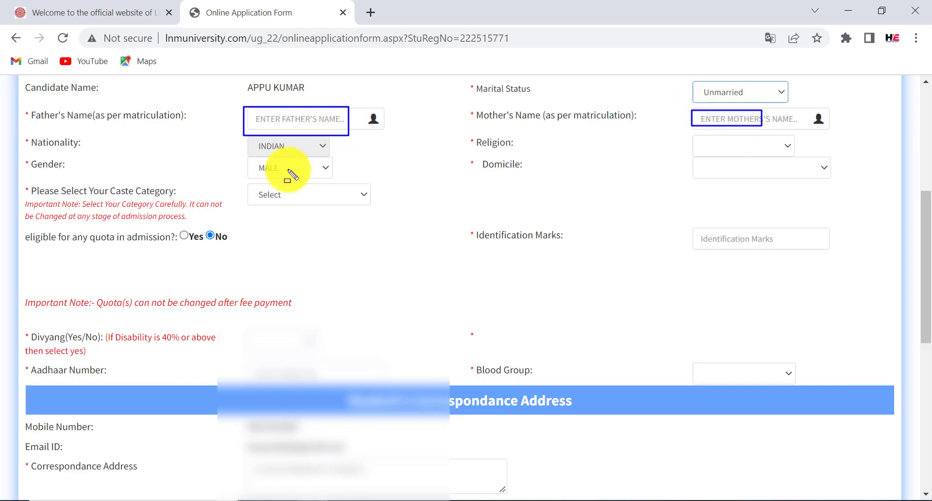
left_click(246, 146)
left_click_drag(356, 160, 356, 160)
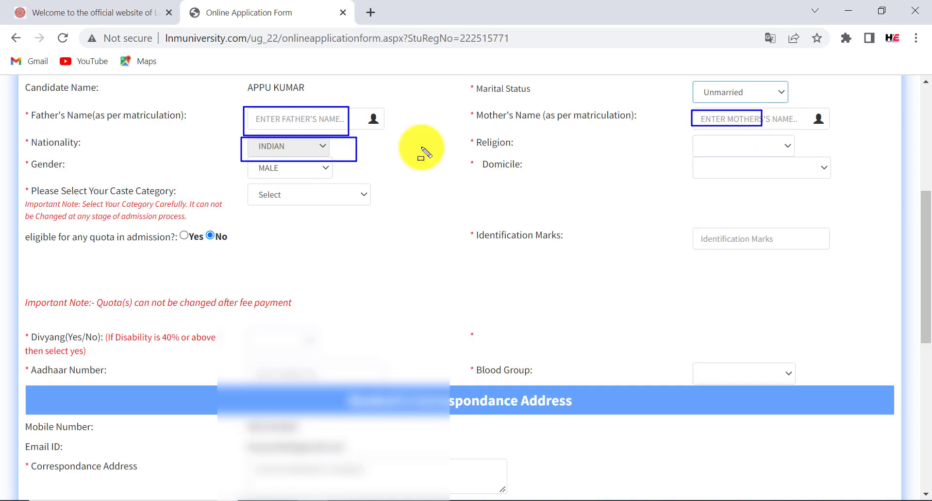
Set the candidate's religion to HINDU and the domicile to BIHAR
left_click(765, 151)
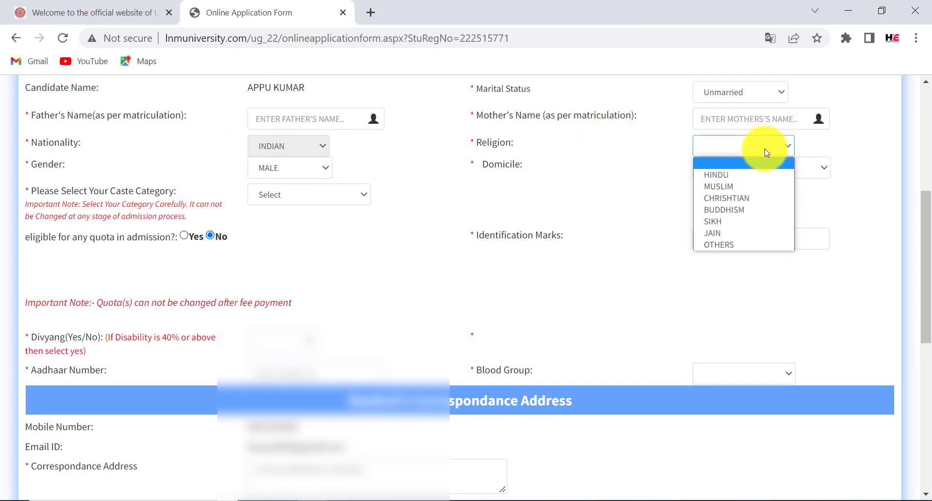
left_click(750, 175)
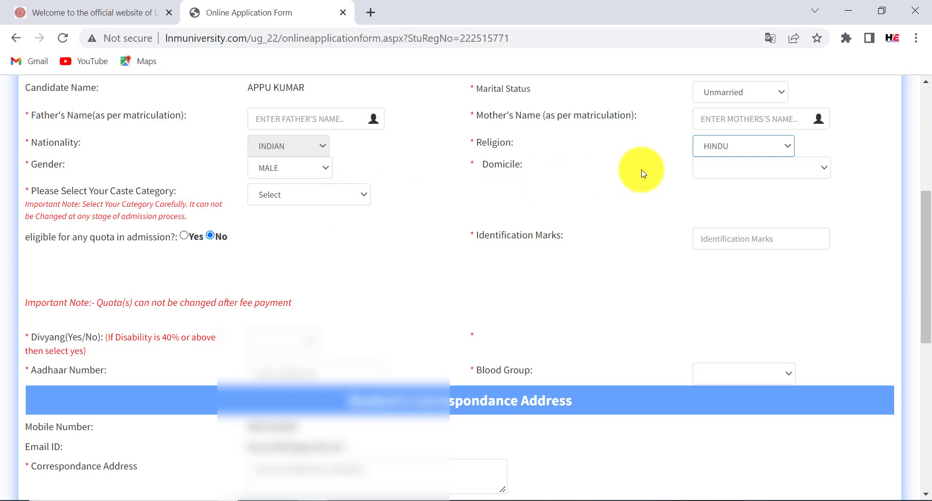
left_click(744, 175)
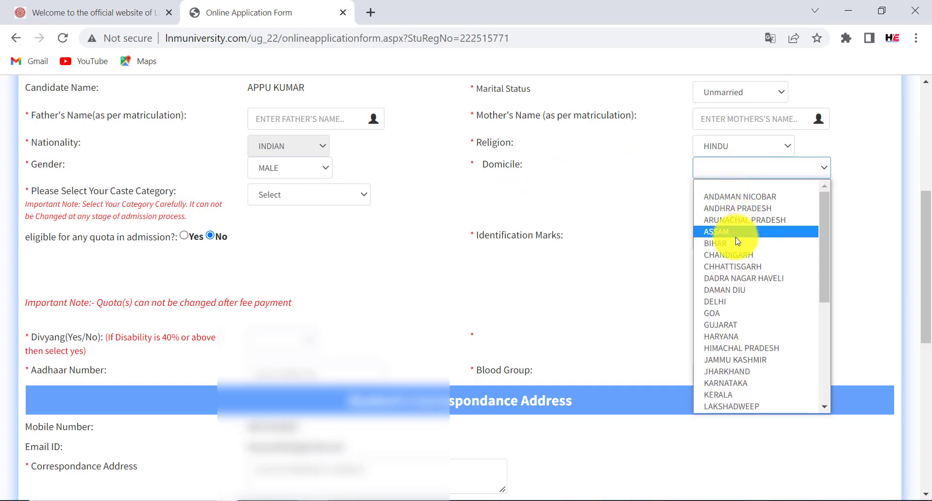
left_click(735, 238)
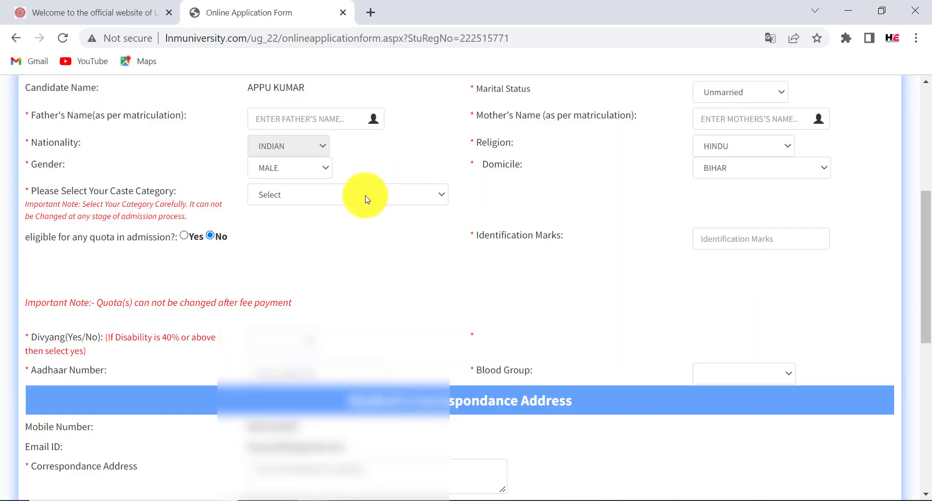
Set the caste category to EXTREMELY BACKWARD CASTE (EBC) and answer Yes to admission quota eligibility
left_click(367, 199)
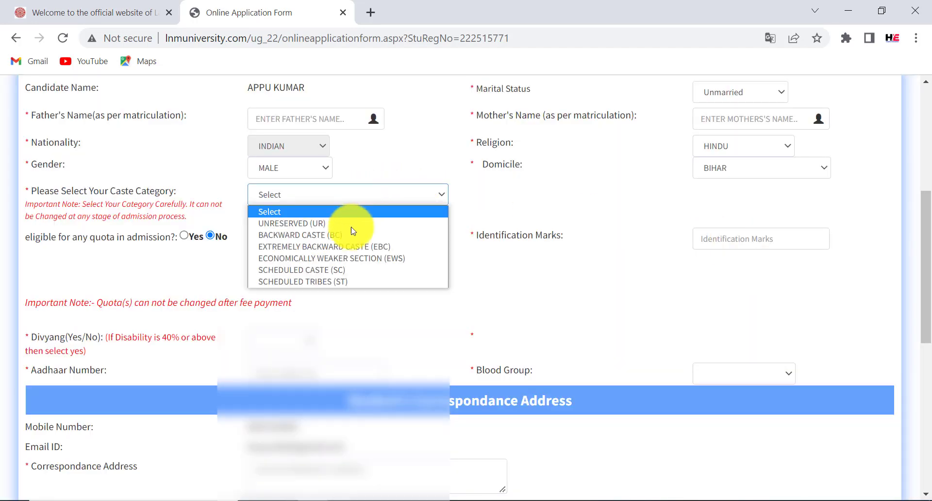
left_click(371, 246)
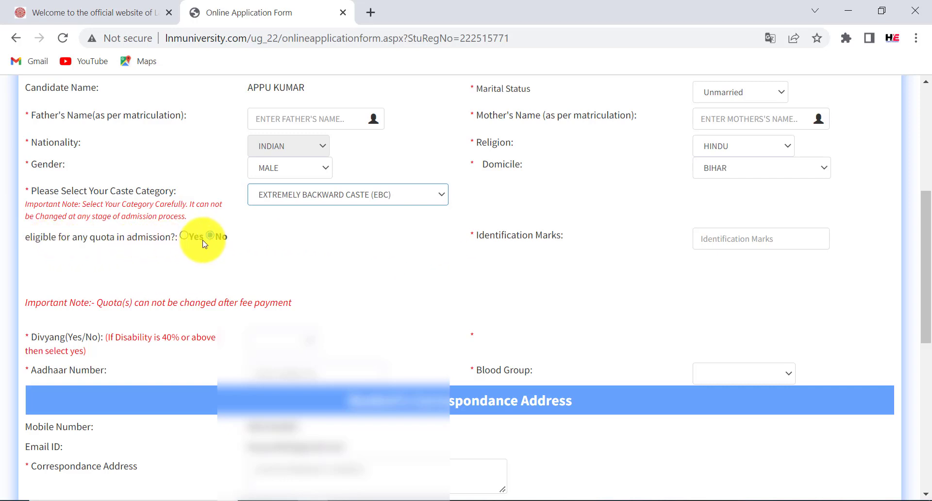
left_click(185, 236)
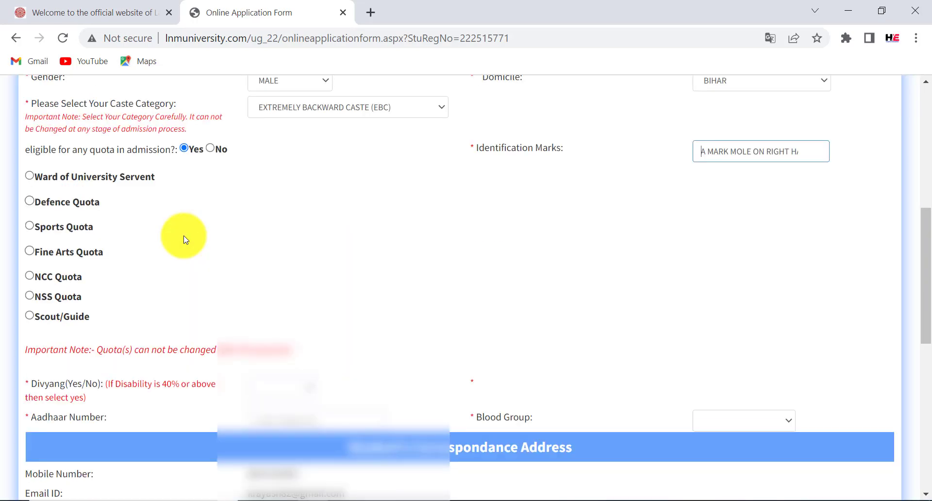
left_click_drag(10, 144, 249, 156)
mouse_move(9, 163)
left_mouse_down()
mouse_move(126, 278)
mouse_move(201, 329)
left_mouse_up()
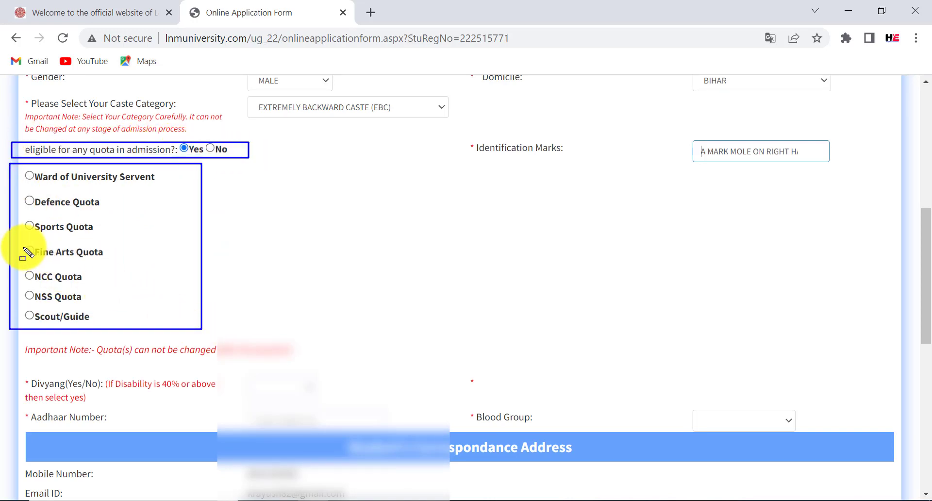
mouse_move(21, 240)
left_mouse_down()
mouse_move(98, 263)
mouse_move(123, 260)
left_mouse_up()
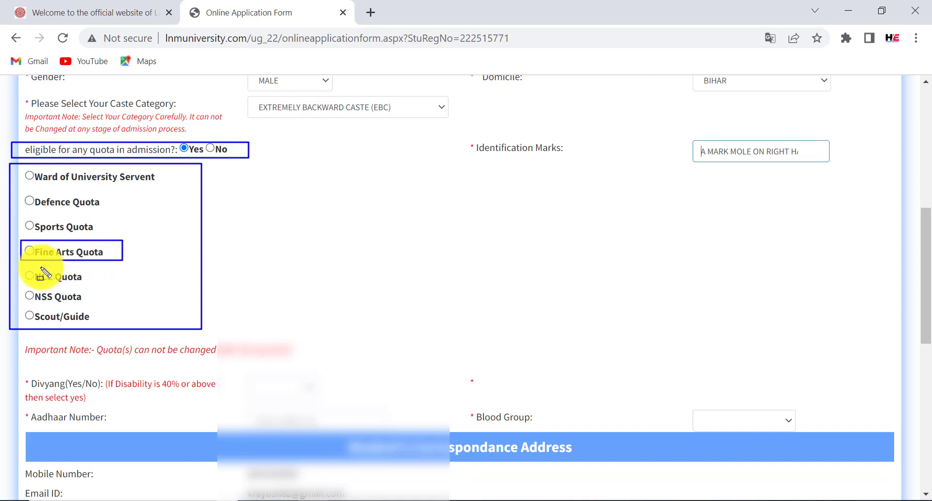
left_click_drag(20, 266, 104, 290)
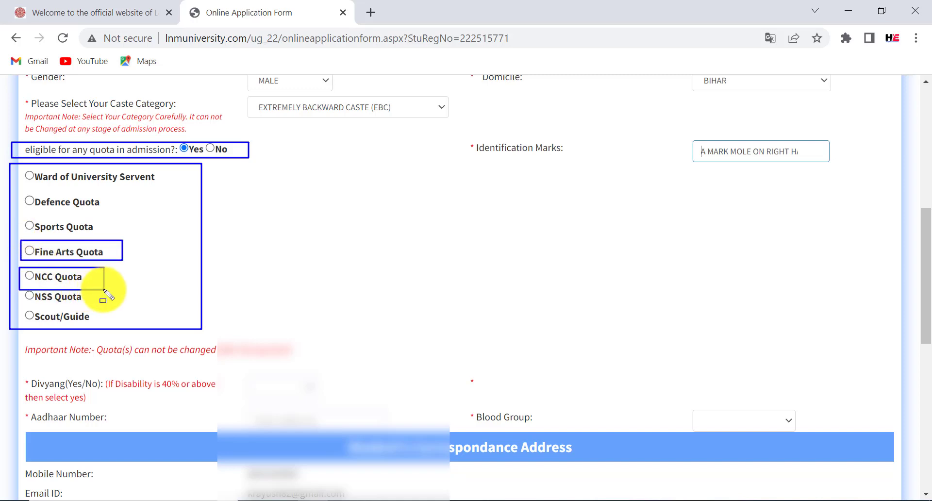
Answer No to admission quota eligibility
key("Escape")
left_click(212, 148)
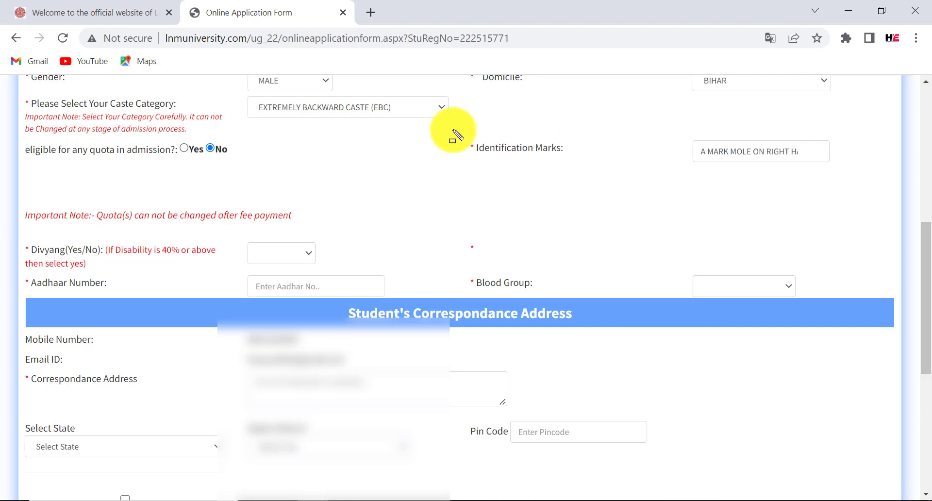
left_click_drag(448, 129, 596, 168)
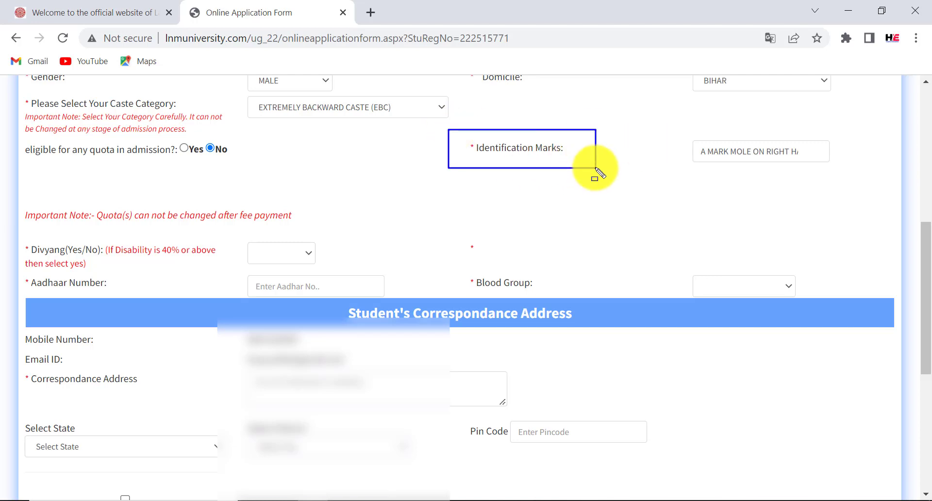
mouse_move(691, 140)
left_mouse_down()
mouse_move(779, 159)
mouse_move(831, 158)
left_mouse_up()
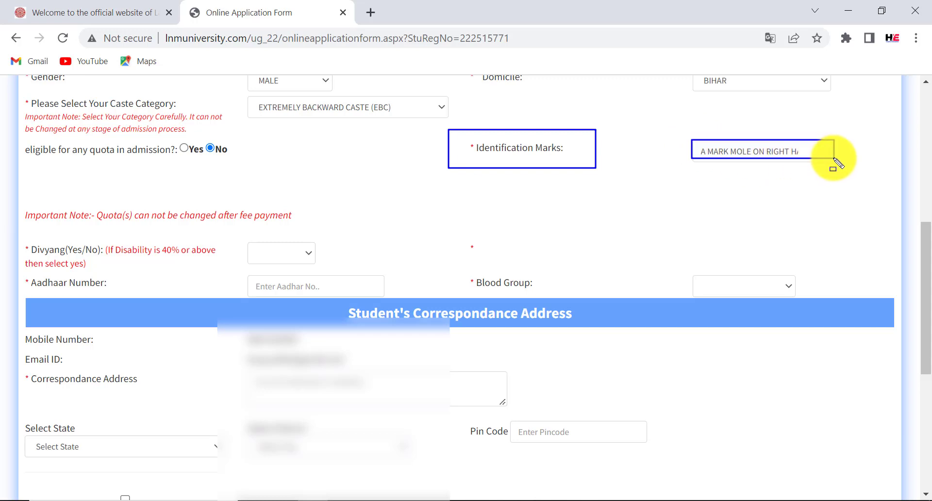
Set the Divyang (disability) status to No
left_click(7, 241)
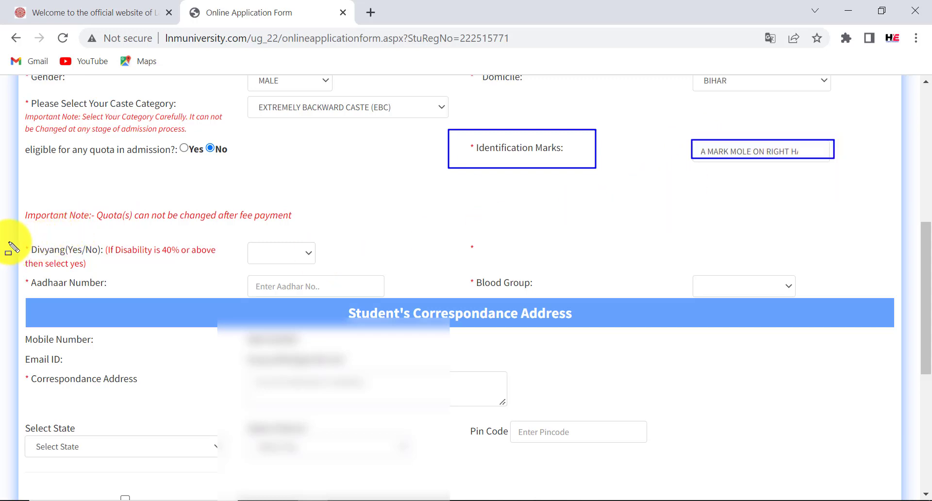
left_click_drag(61, 255, 228, 254)
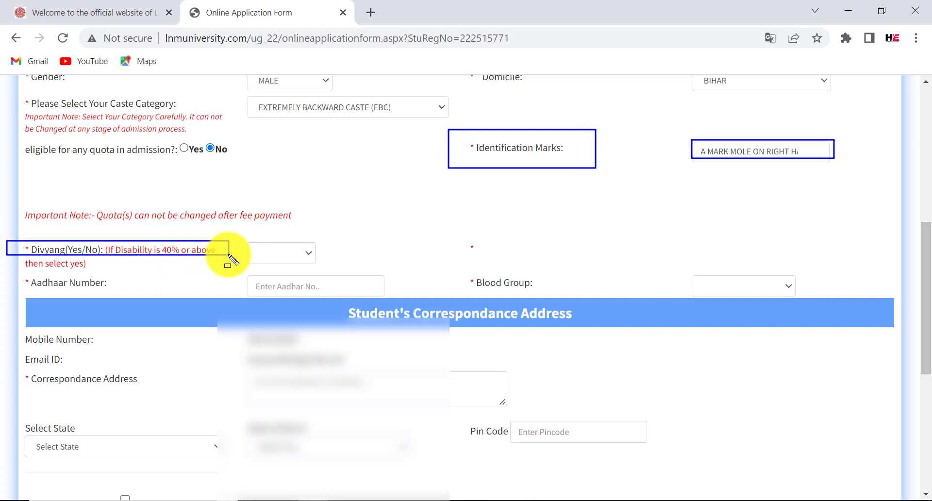
key("Escape")
left_click(272, 252)
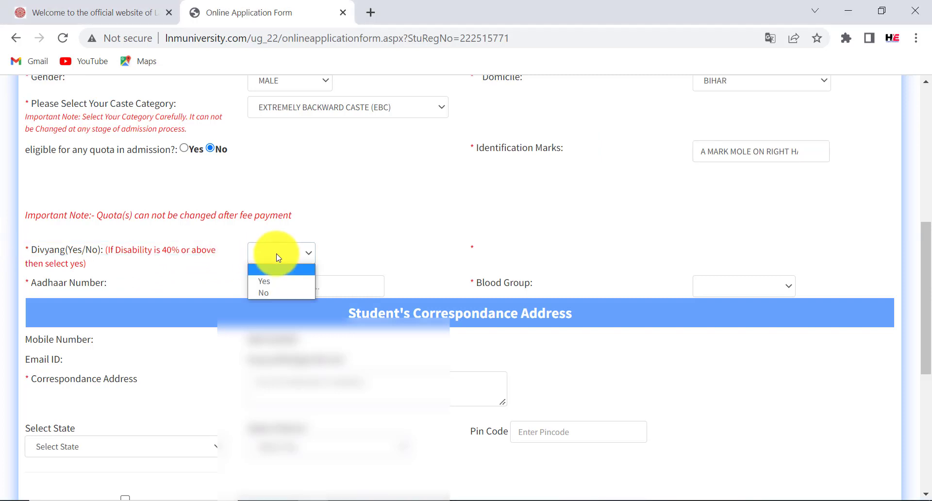
left_click(266, 292)
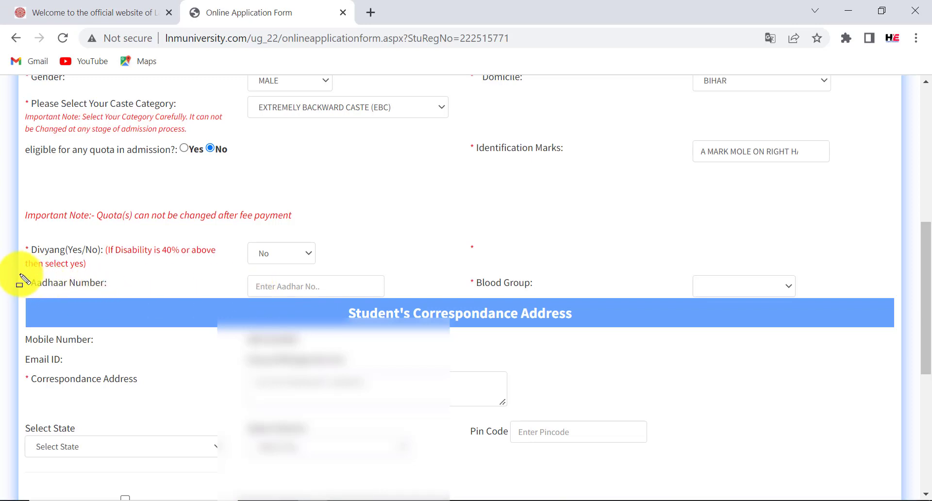
Set the candidate's blood group to NOT KNOWN
left_click_drag(20, 275, 34, 287)
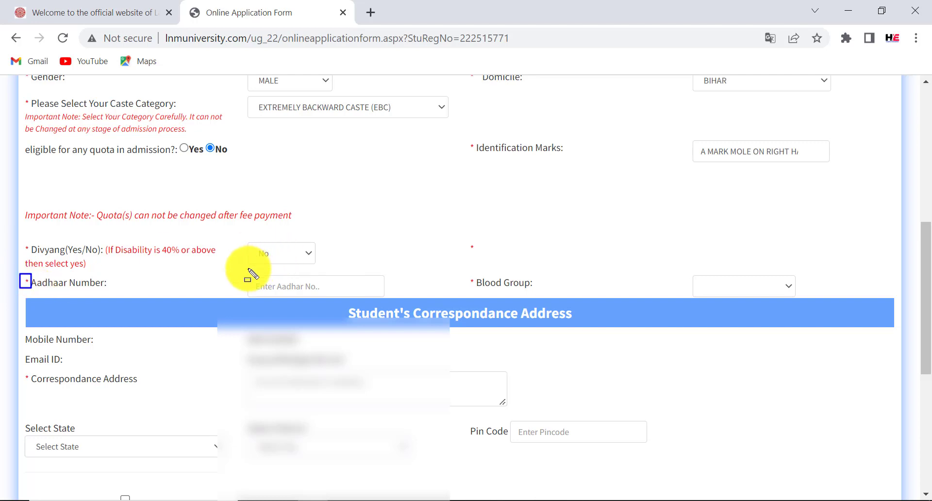
left_click_drag(245, 274, 372, 298)
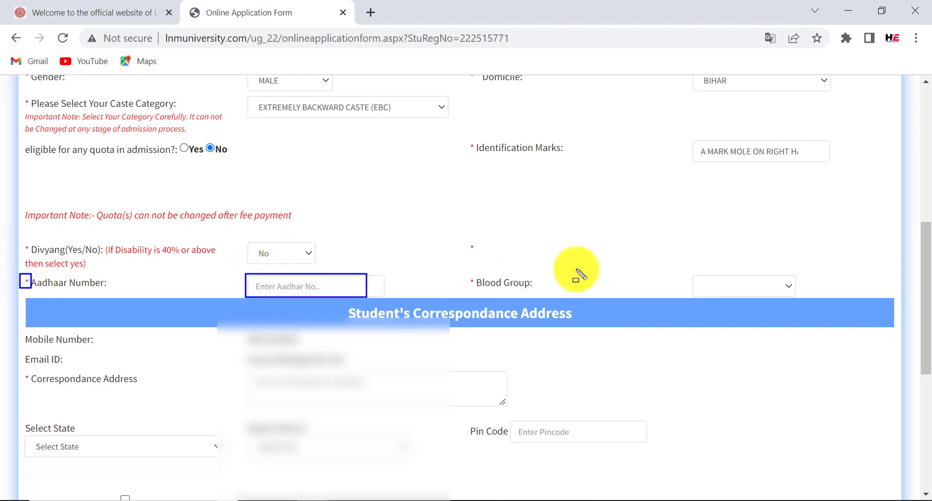
left_click(719, 289)
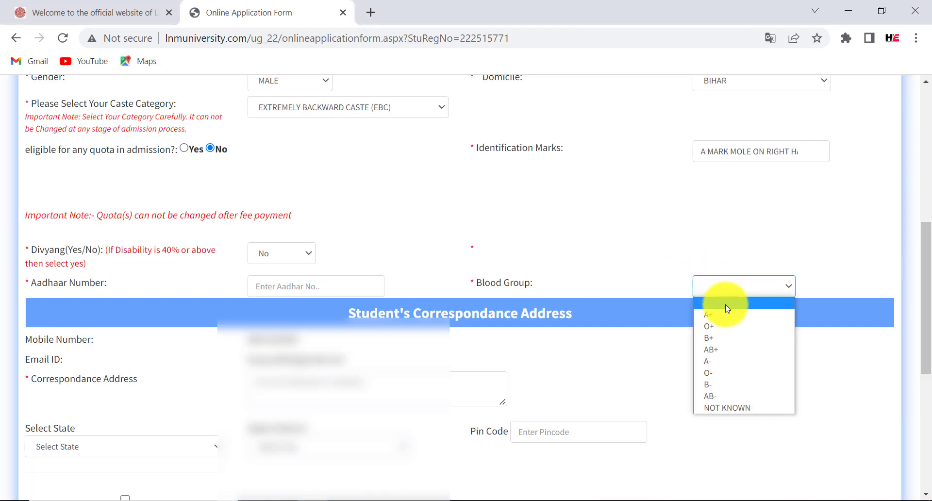
left_click(735, 410)
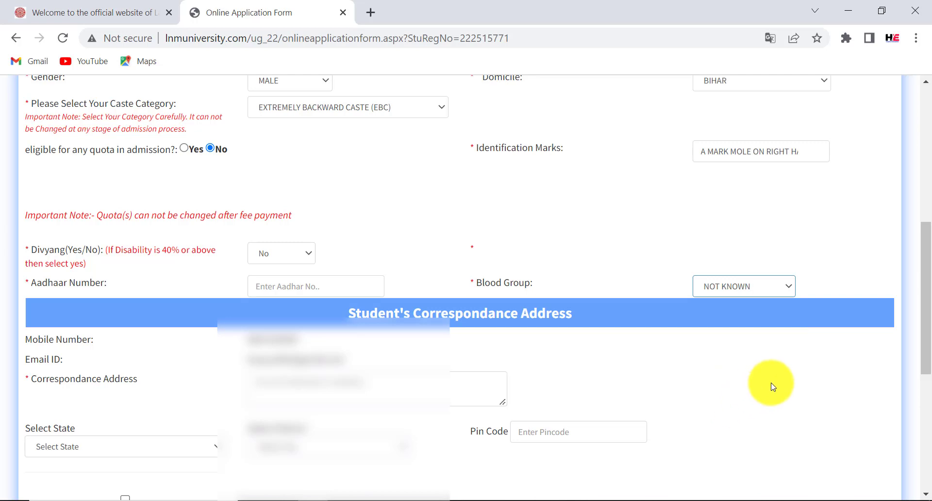
left_click(746, 289)
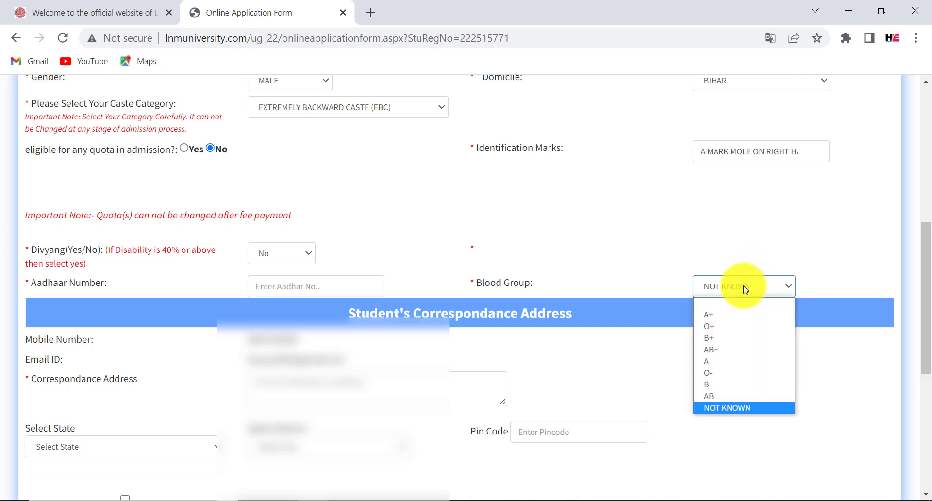
Set the correspondence address state to Bihar and its district to Saharsa
scroll(745, 290, "down", 6)
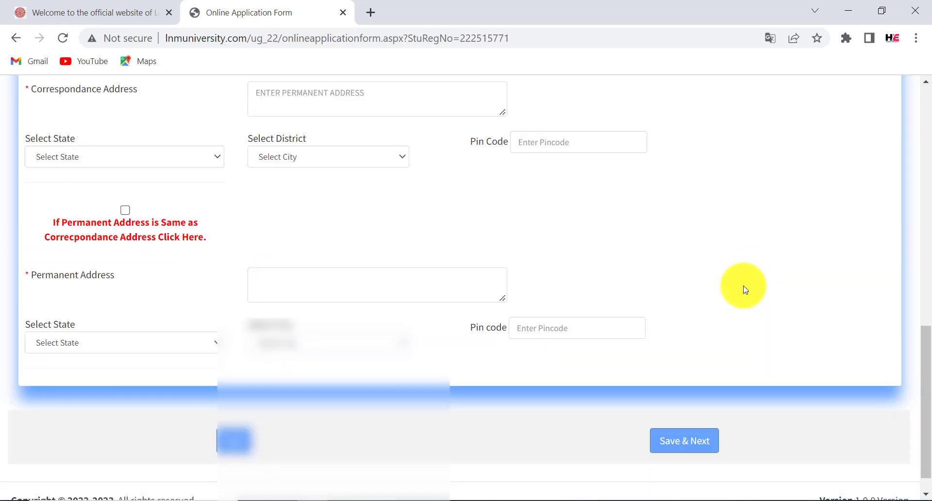
left_click_drag(19, 78, 152, 97)
mouse_move(245, 81)
left_mouse_down()
mouse_move(312, 103)
mouse_move(372, 105)
left_mouse_up()
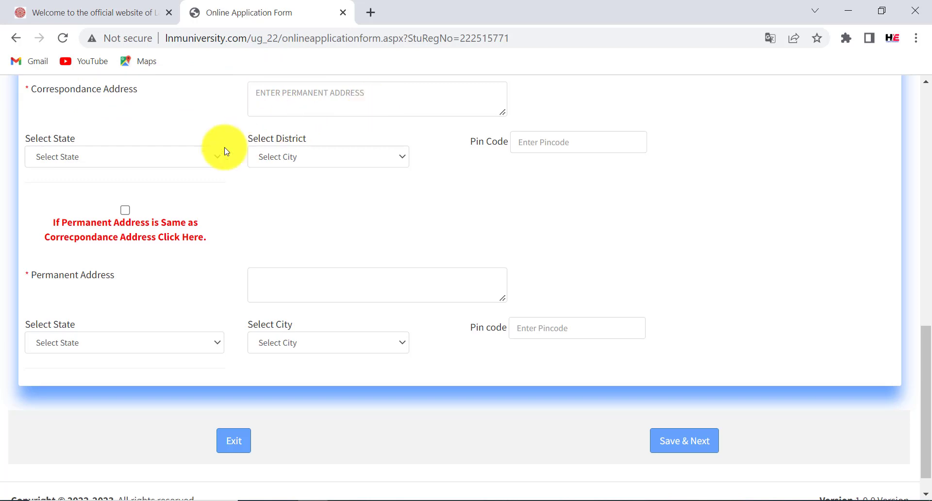
left_click(189, 163)
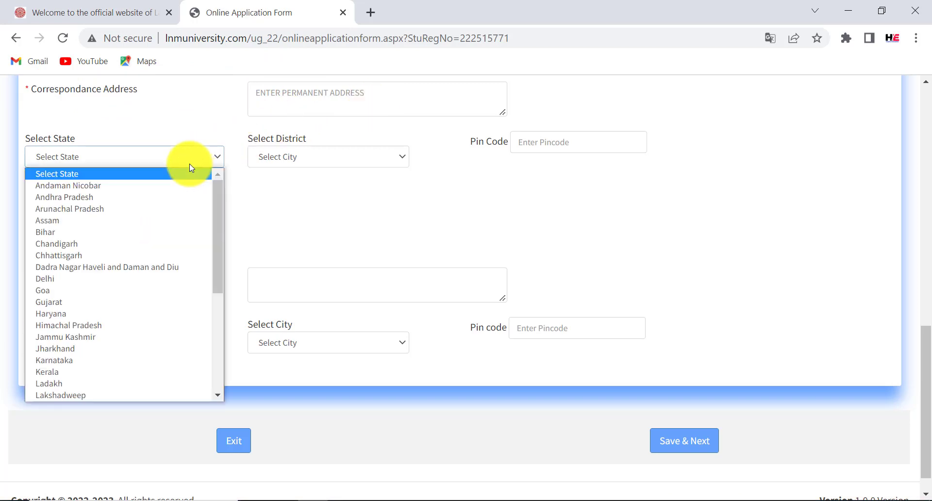
left_click(151, 232)
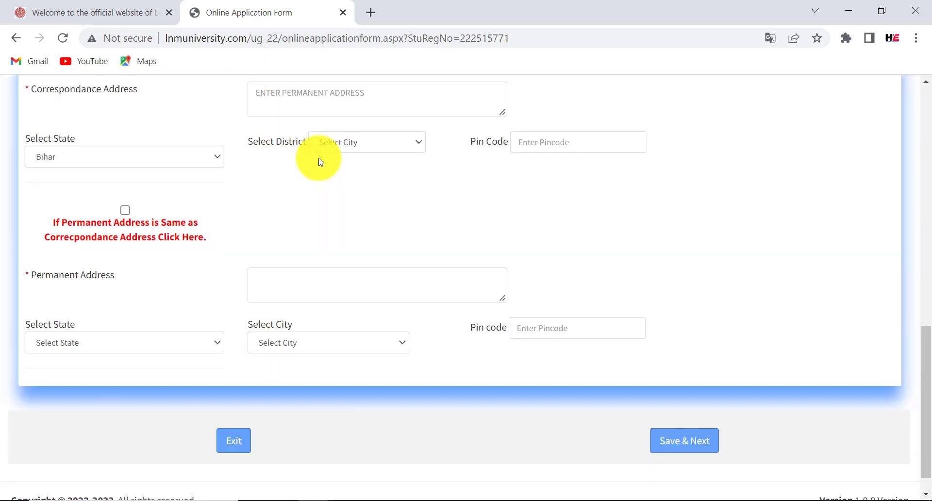
left_click(352, 148)
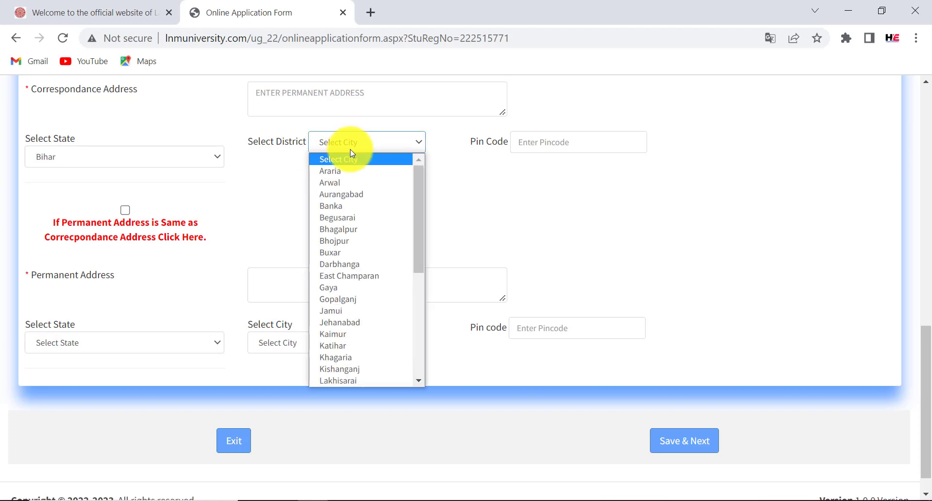
key("s")
left_click(352, 152)
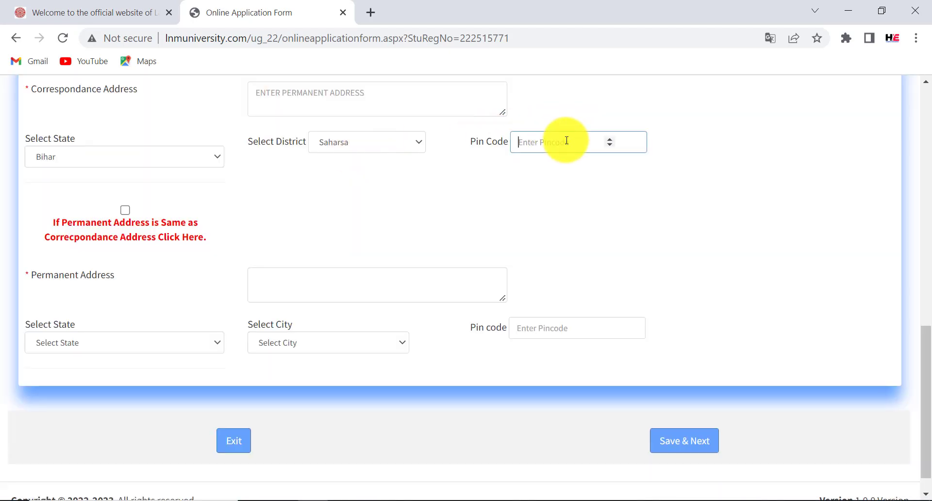
Mark the permanent address as the same as the correspondence address, and save the form to continue to the photo and signature upload
left_click_drag(518, 140, 168, 224)
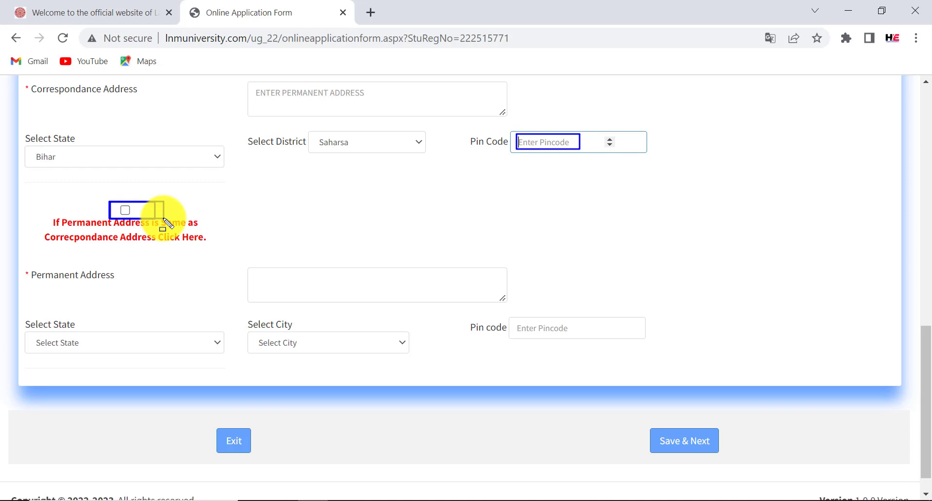
left_click_drag(167, 223, 365, 261)
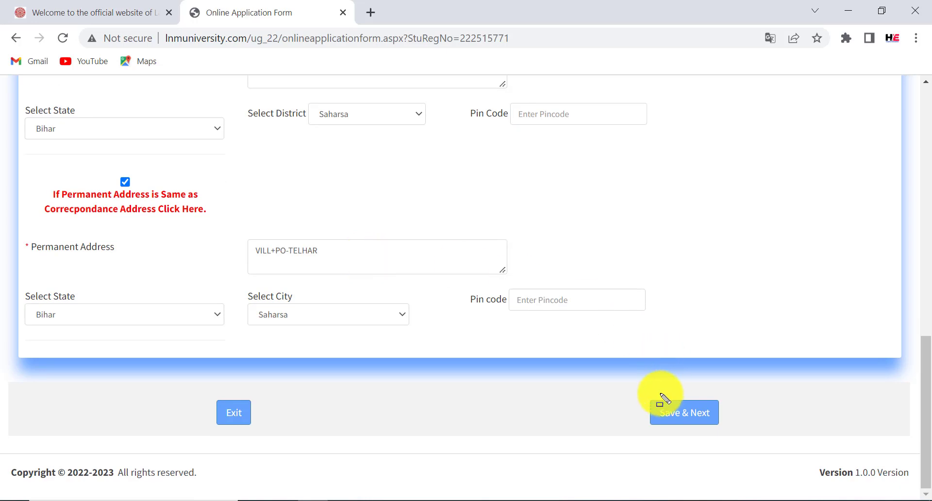
left_click_drag(627, 399, 755, 432)
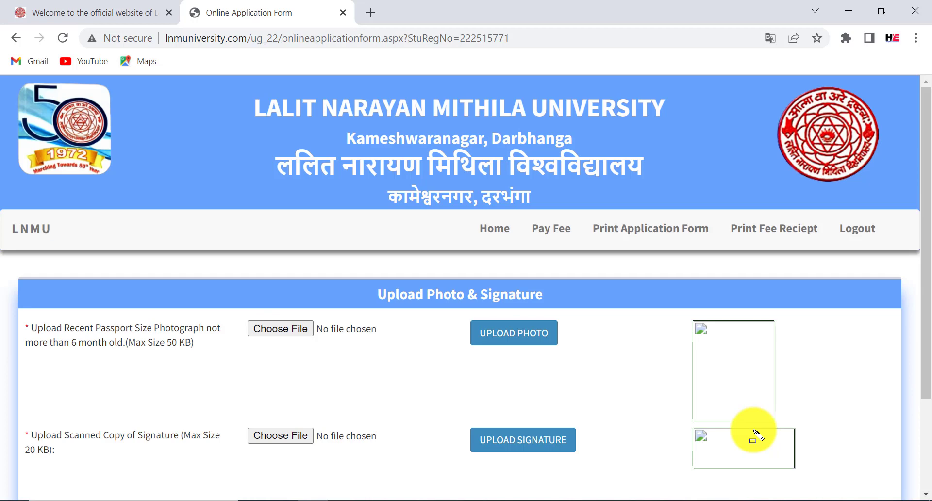
Upload the file "Photo less then 20kb" as the candidate's passport size photograph
left_click_drag(356, 278, 615, 306)
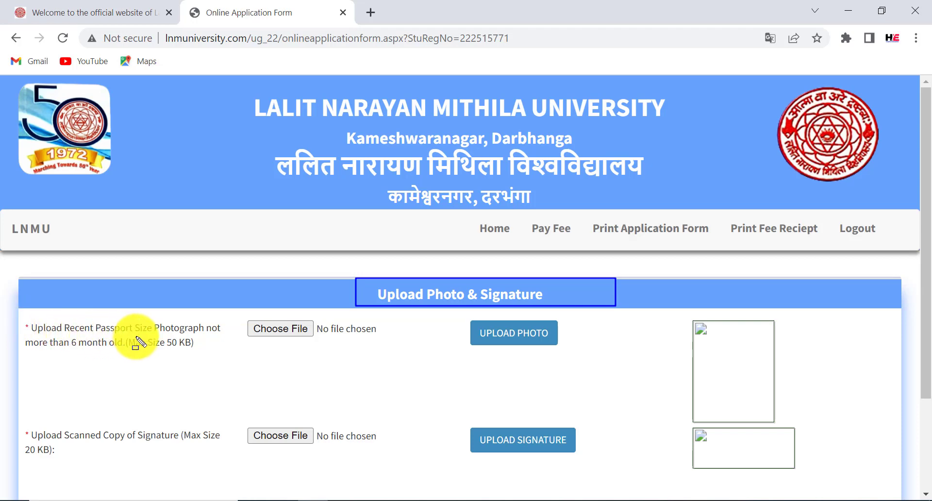
left_click_drag(59, 334, 129, 350)
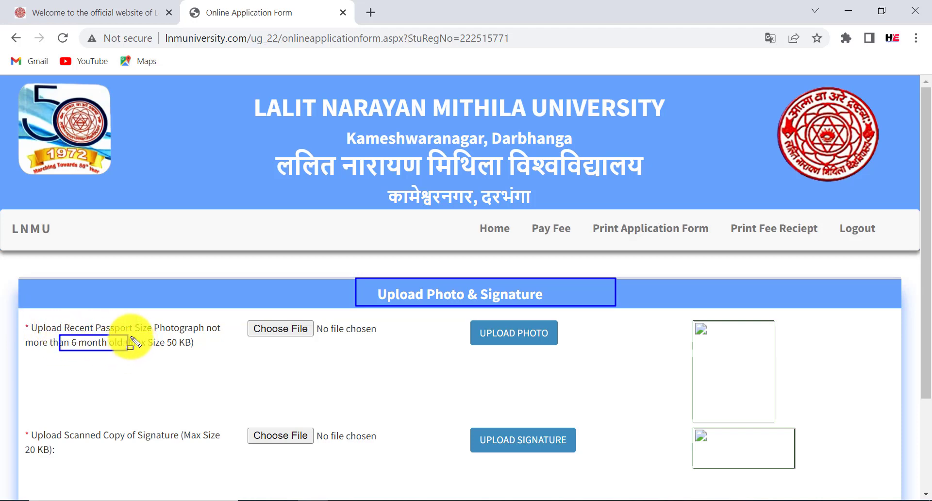
left_click_drag(124, 335, 200, 352)
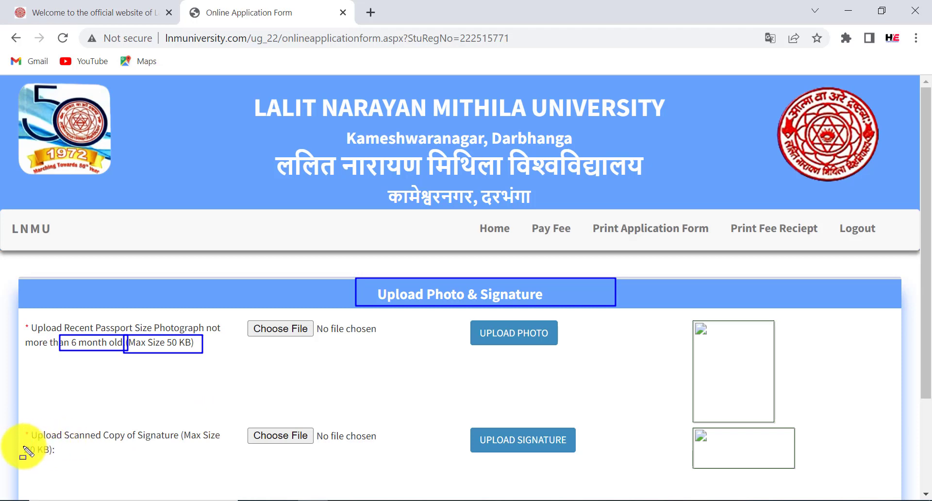
left_click_drag(17, 447, 77, 457)
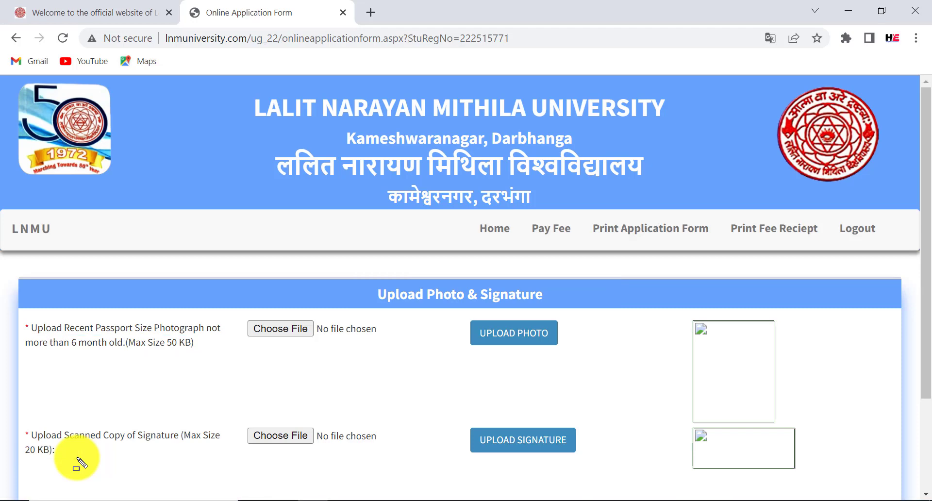
left_click(293, 333)
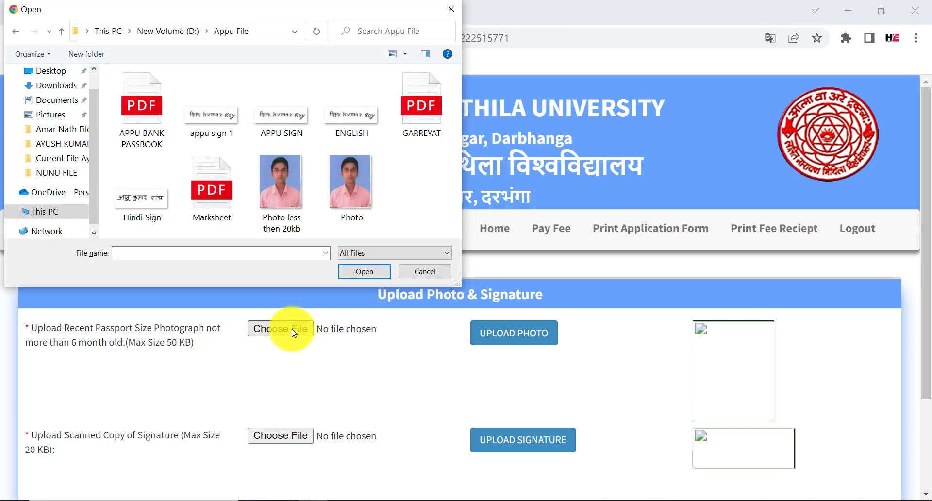
left_click(291, 193)
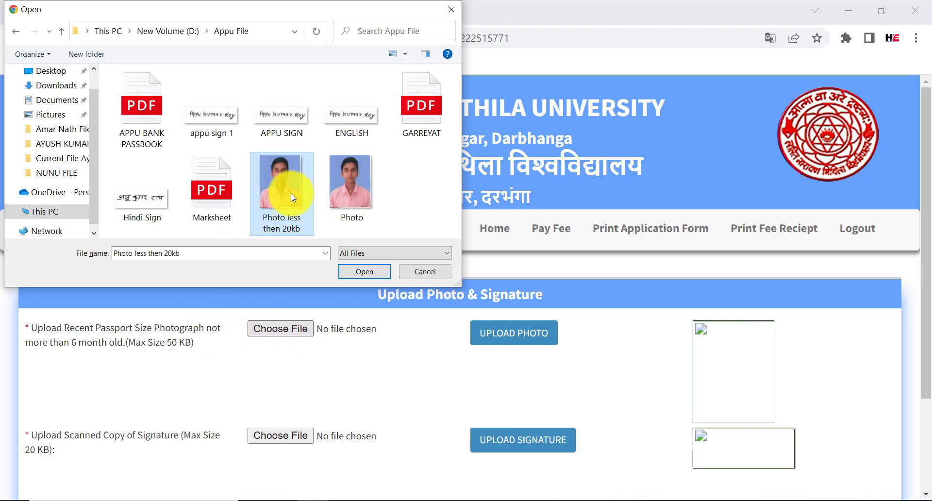
left_click(360, 270)
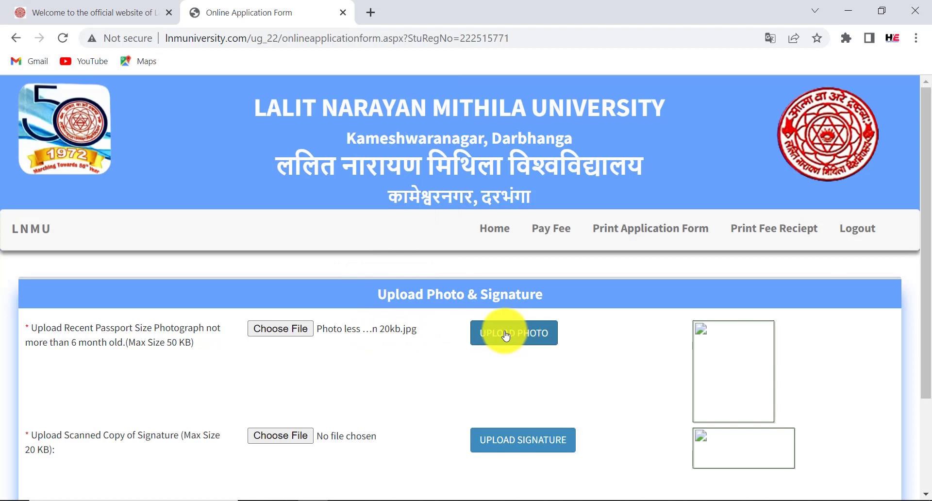
left_click(521, 337)
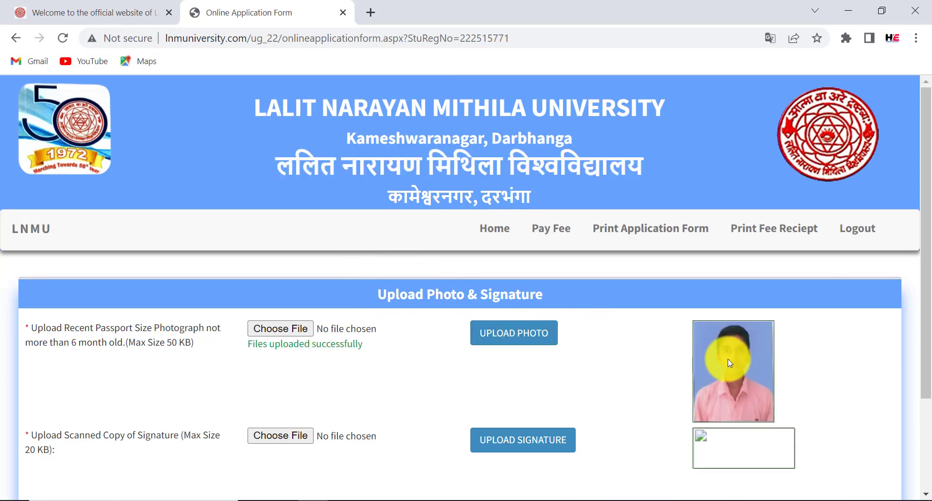
mouse_move(672, 316)
left_mouse_down()
mouse_move(776, 401)
mouse_move(828, 418)
left_mouse_up()
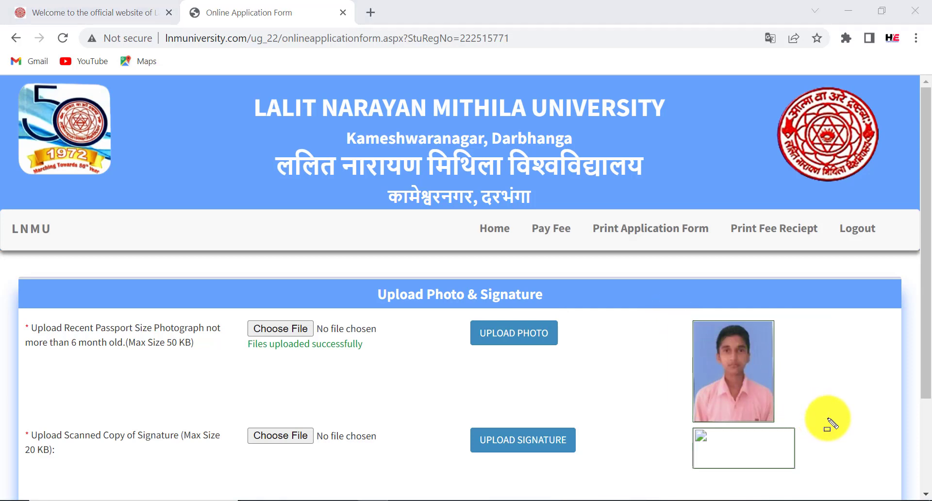
Choose the APPU SIGN image from the file folder and upload it as the candidate's scanned signature
left_click(298, 434)
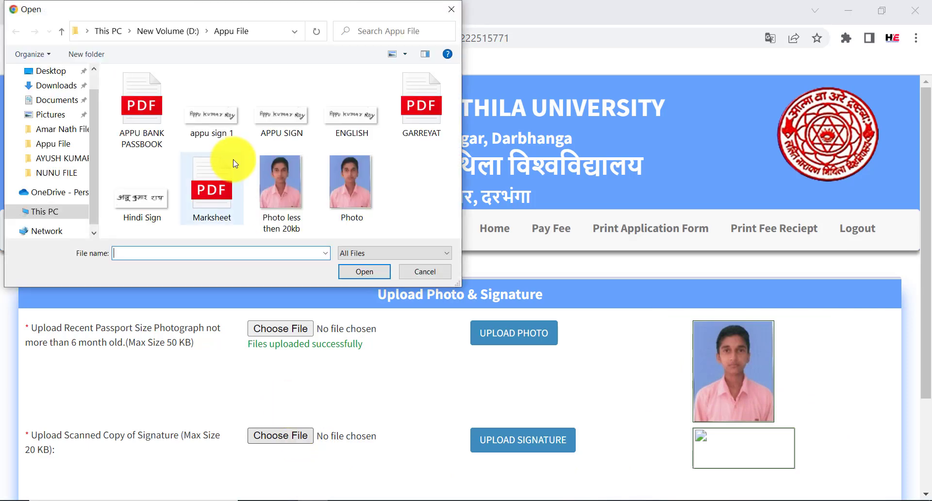
left_click(288, 127)
left_click(364, 269)
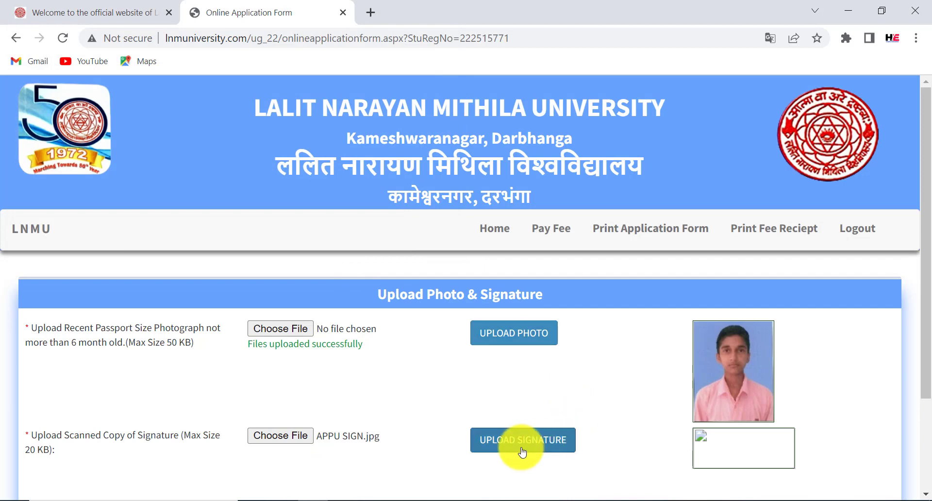
left_click(522, 445)
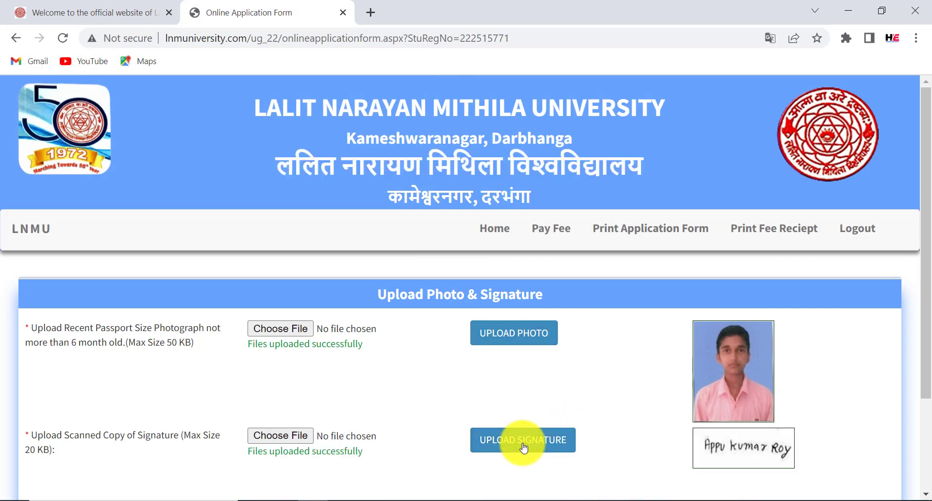
Save the uploaded photo and signature and proceed to the Intermediate Qualification Details
scroll(929, 384, "down", 1)
scroll(930, 384, "down", 3)
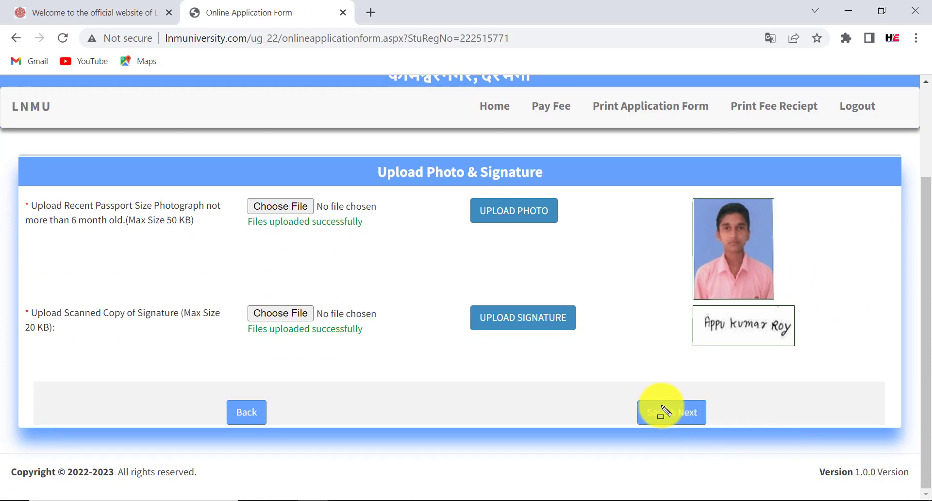
left_click_drag(616, 397, 728, 433)
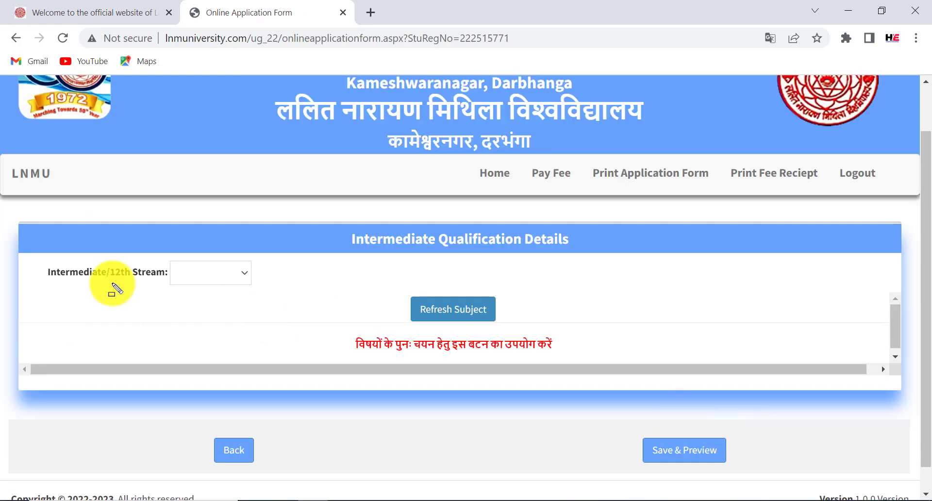
Set the Intermediate/12th stream to Science
left_click(30, 262)
left_click_drag(60, 270, 167, 287)
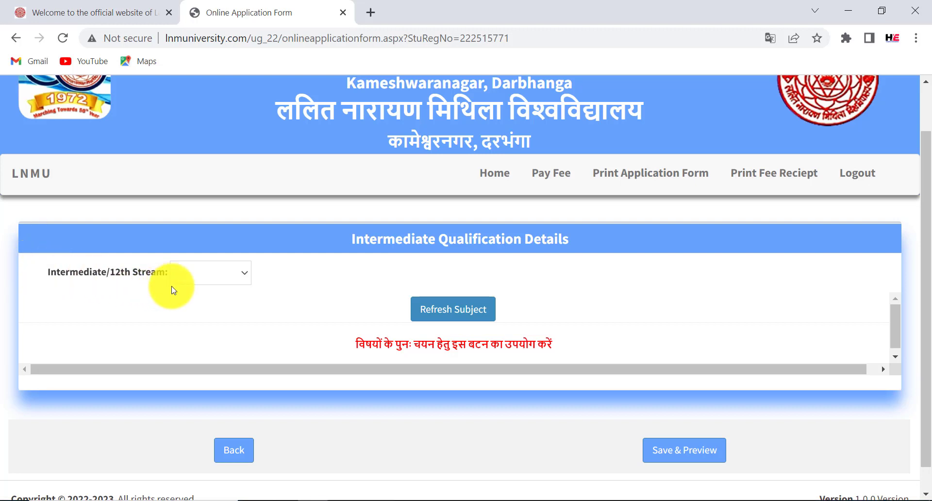
left_click(204, 282)
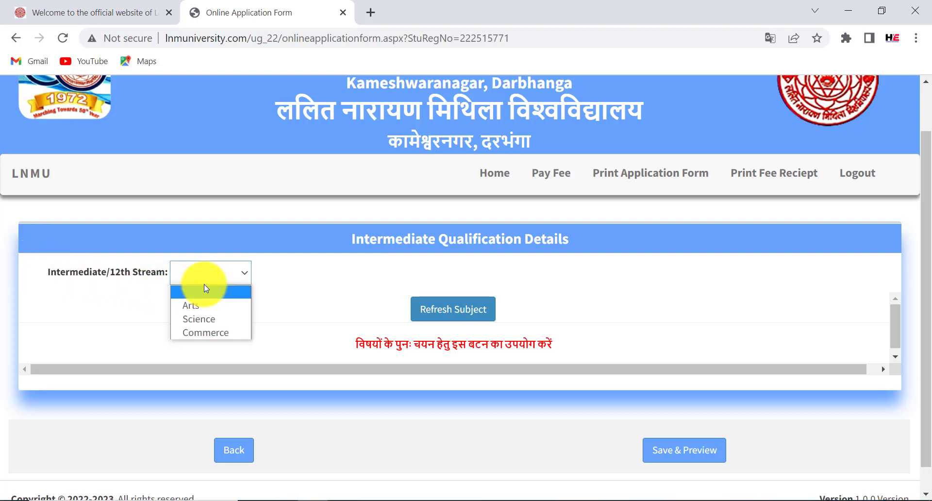
left_click(210, 320)
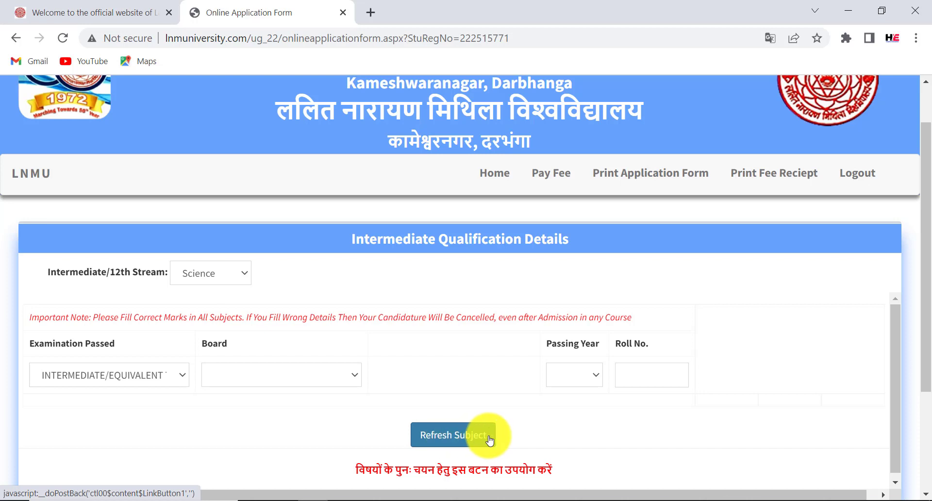
Choose Bihar School Examination Board (BSEB) as the board for the Intermediate/Equivalent examination and 2020 as the passing year
left_click(150, 376)
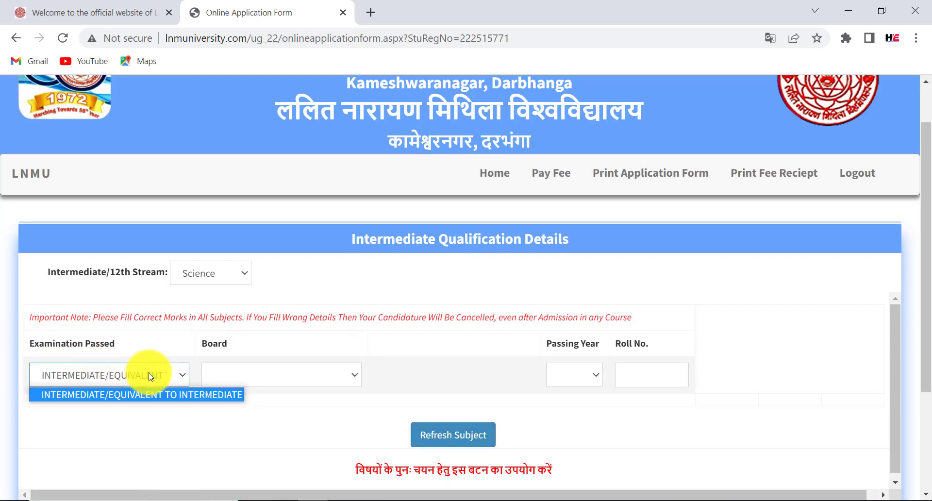
left_click(271, 379)
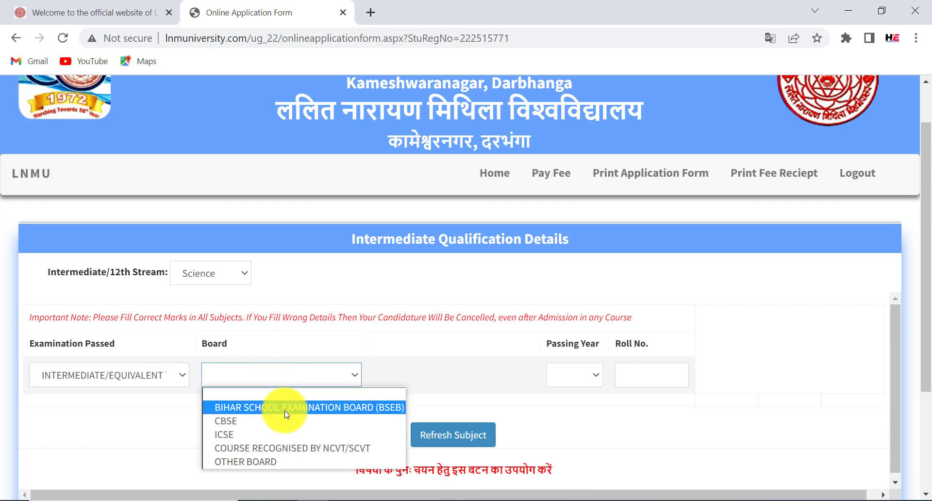
left_click(300, 409)
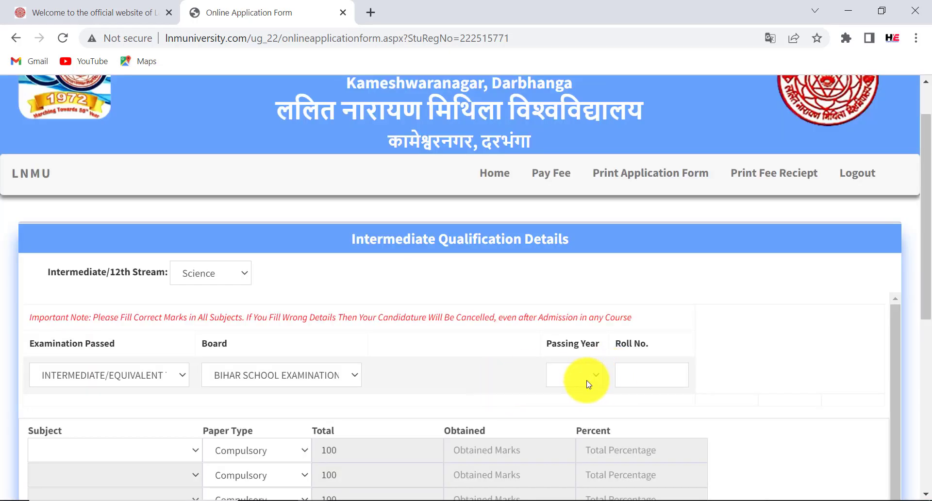
left_click(588, 384)
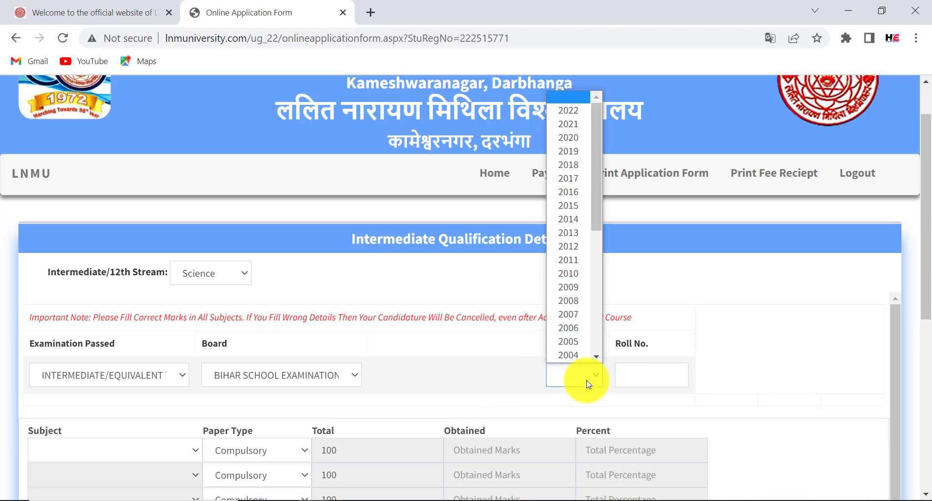
key("Down")
key("Down")
key("Down")
key("Return")
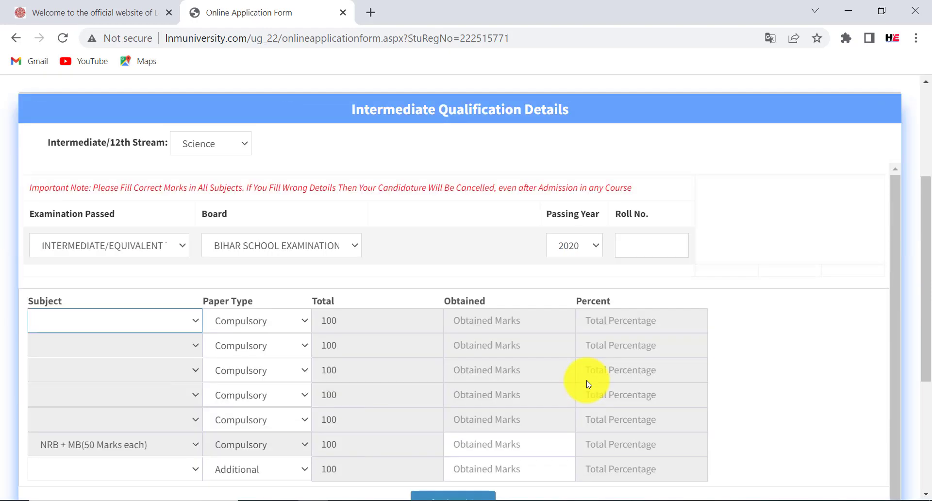
mouse_move(545, 231)
left_mouse_down()
mouse_move(610, 258)
mouse_move(689, 257)
left_mouse_up()
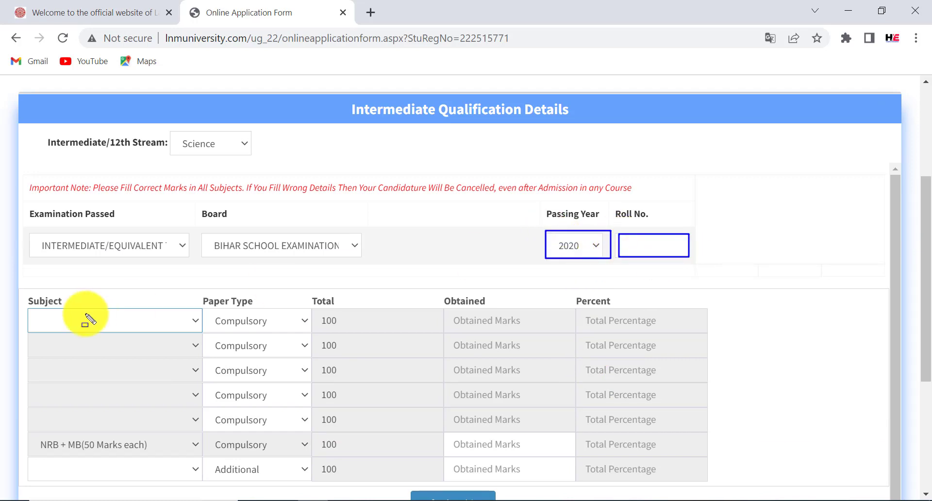
mouse_move(4, 292)
left_mouse_down()
mouse_move(71, 309)
mouse_move(141, 310)
left_mouse_up()
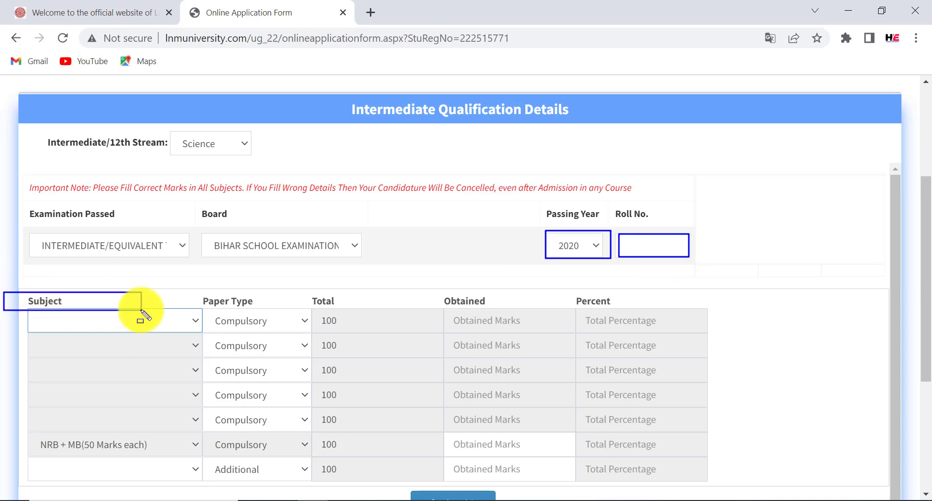
key("Escape")
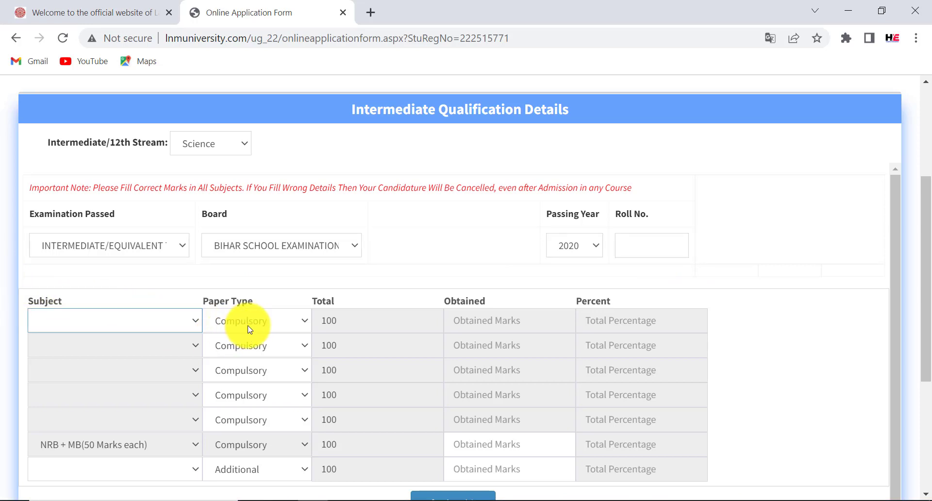
Choose Chemistry as the first compulsory subject and enter 74 as its obtained marks
left_click(162, 328)
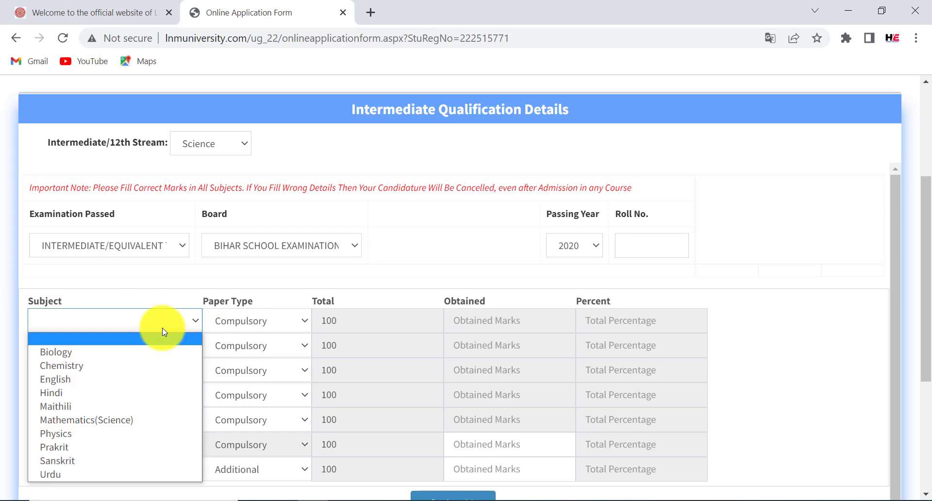
left_click(136, 367)
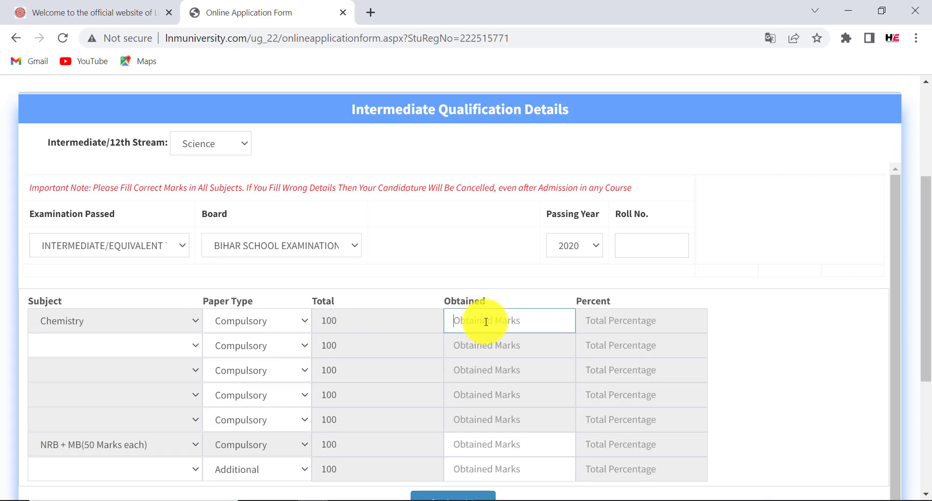
left_click(755, 313)
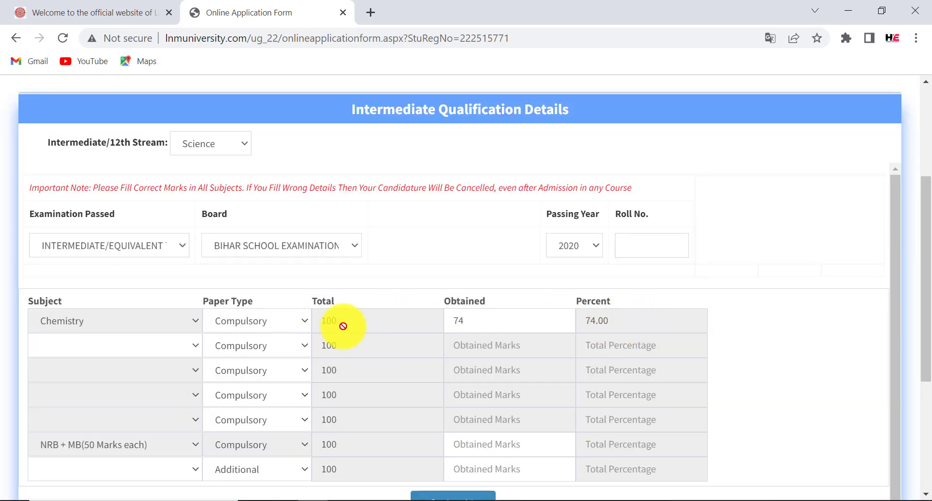
mouse_move(316, 308)
left_mouse_down()
mouse_move(358, 432)
mouse_move(389, 478)
left_mouse_up()
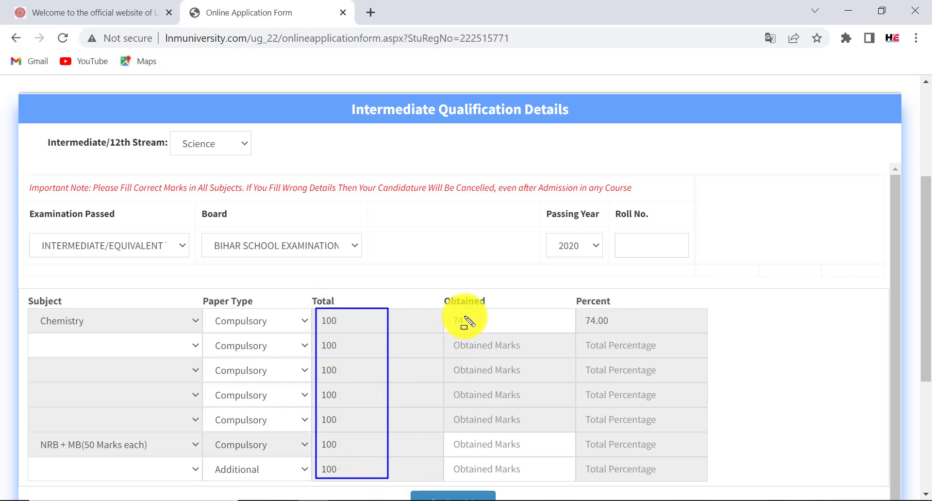
left_click_drag(447, 305, 509, 424)
left_click_drag(539, 465, 542, 465)
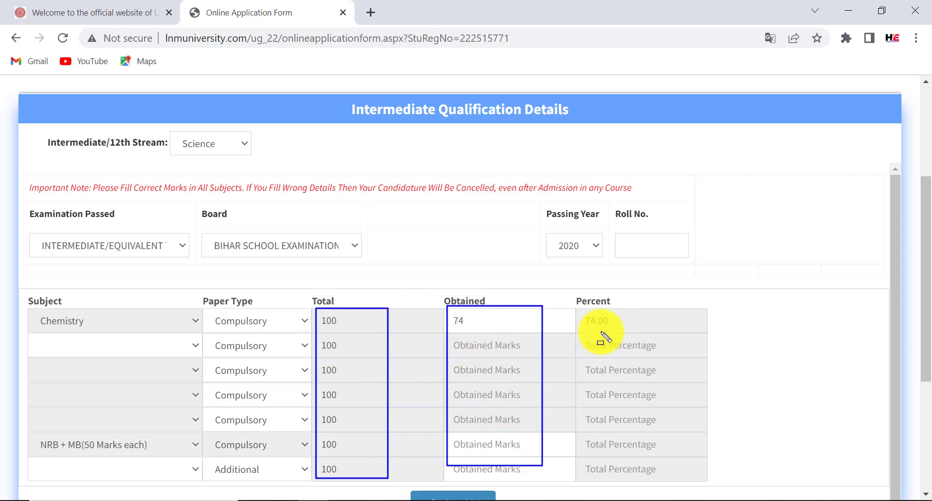
left_click_drag(586, 312, 672, 420)
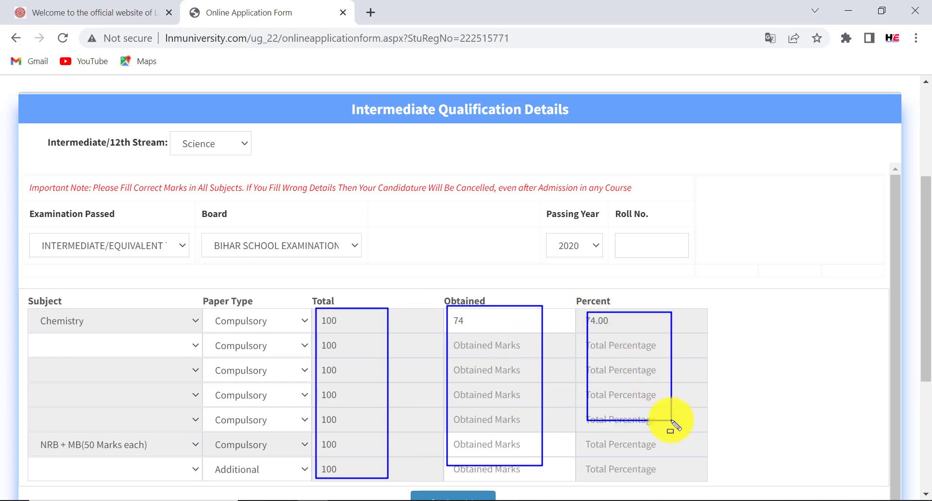
key("Escape")
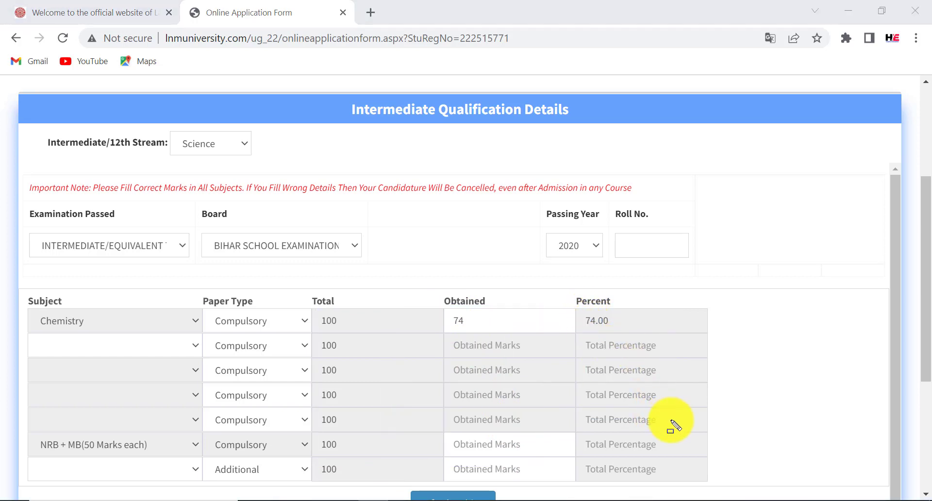
Choose Mathematics(Science) as the second compulsory subject
left_click(184, 346)
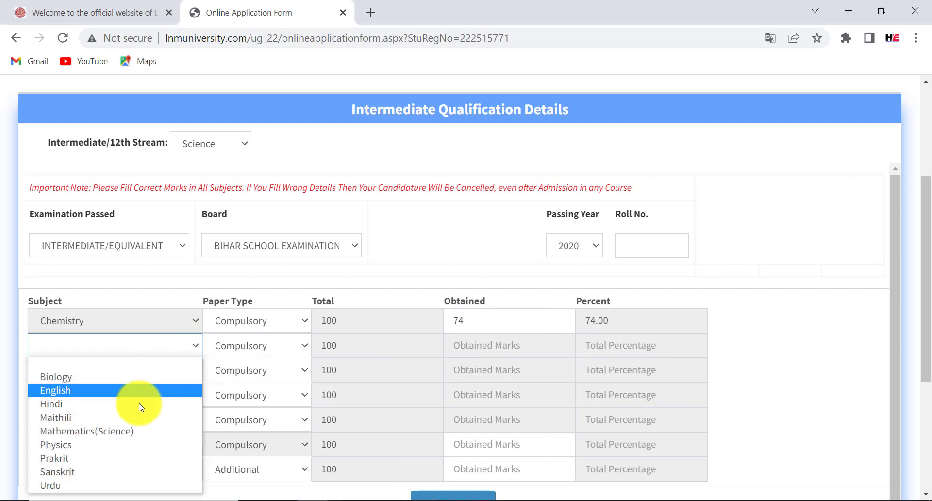
left_click(137, 431)
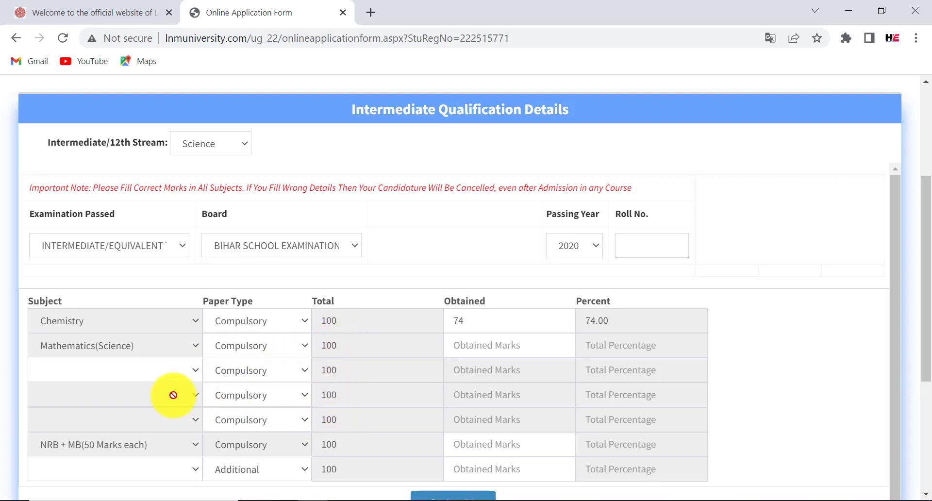
Try to choose English as the third compulsory subject
left_click(152, 375)
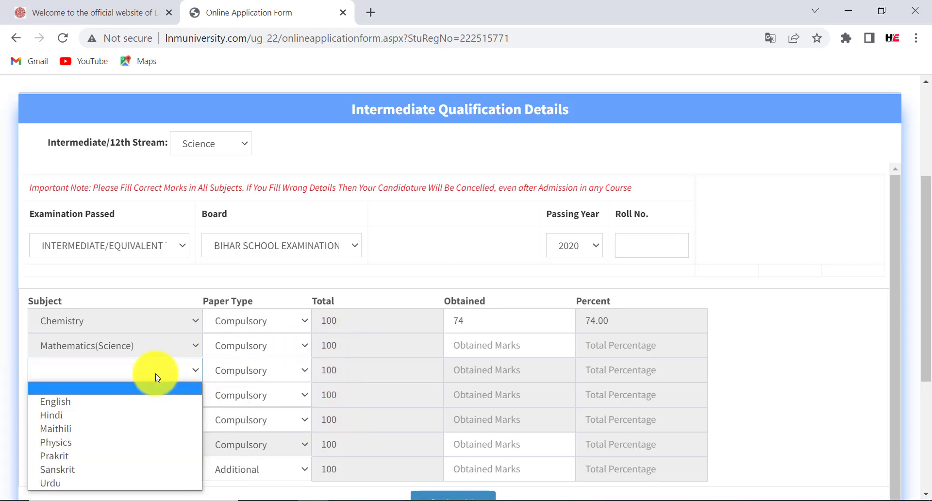
left_click(133, 401)
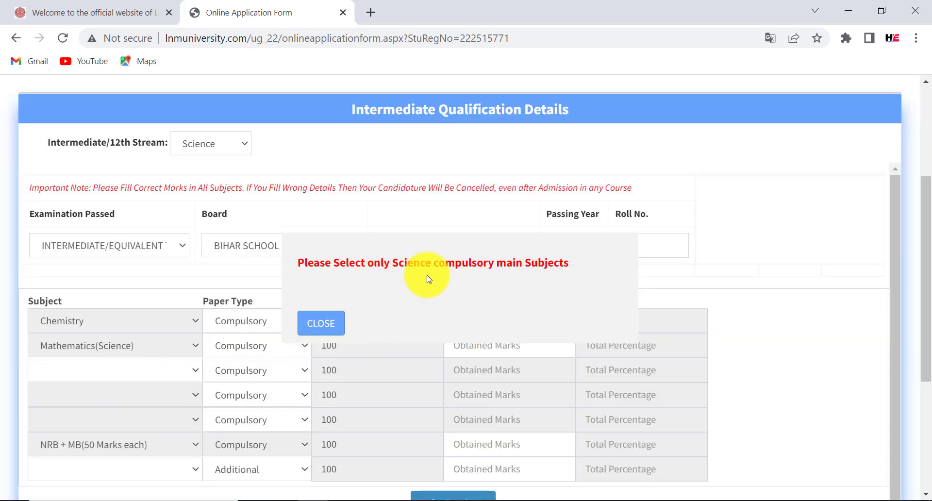
left_click(325, 331)
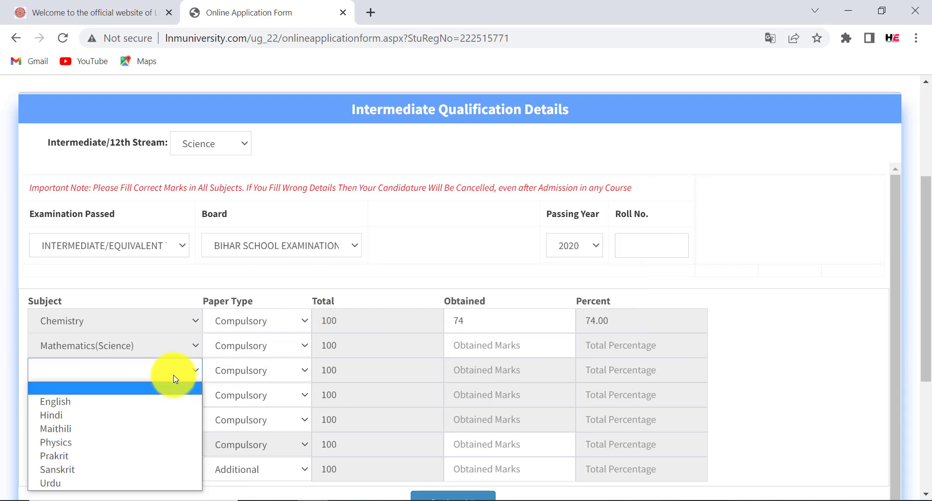
Choose Physics as the third compulsory subject
left_click(173, 373)
left_click(146, 440)
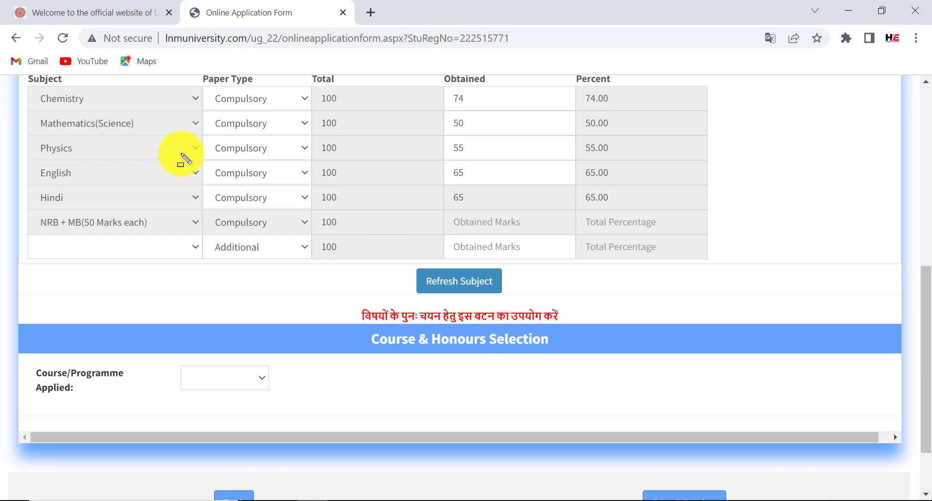
left_click_drag(10, 81, 67, 121)
left_click_drag(280, 214, 767, 293)
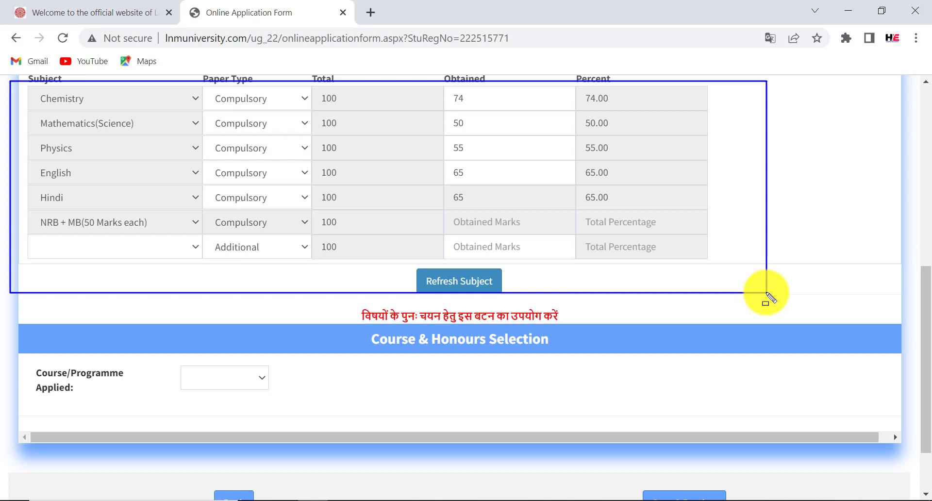
left_click_drag(767, 293, 768, 295)
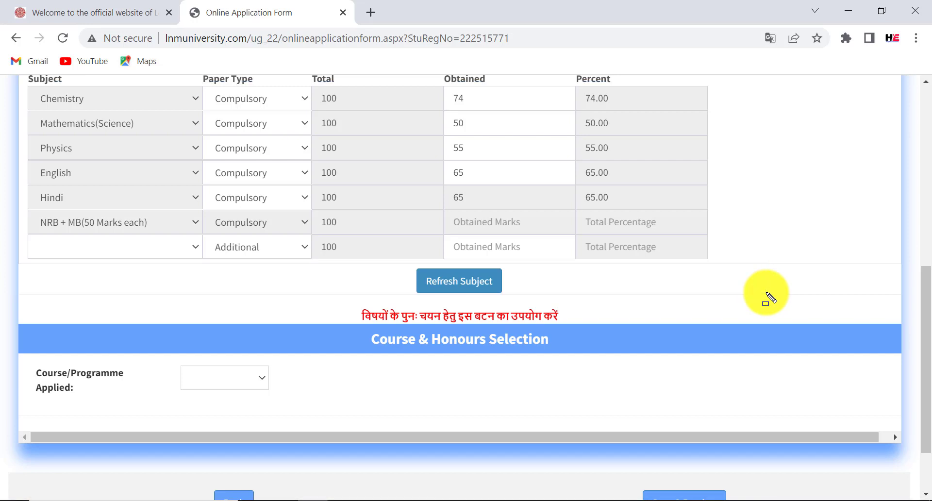
Select B.Sc. as the course/programme applied for in the Course & Honours Selection section
left_click(217, 381)
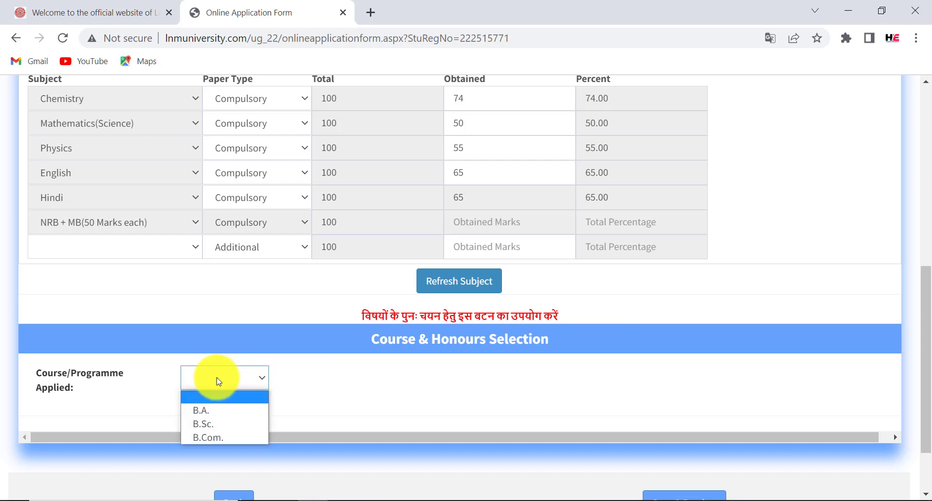
left_click(211, 424)
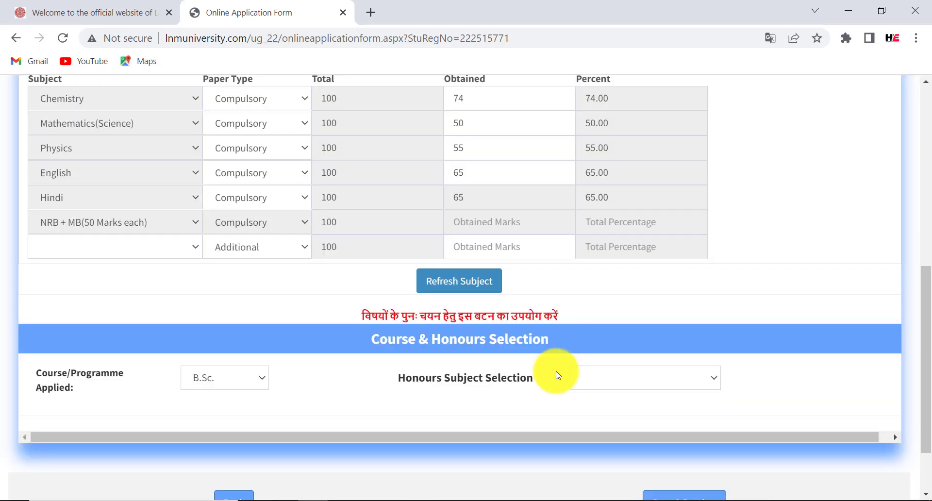
left_click_drag(926, 290, 926, 320)
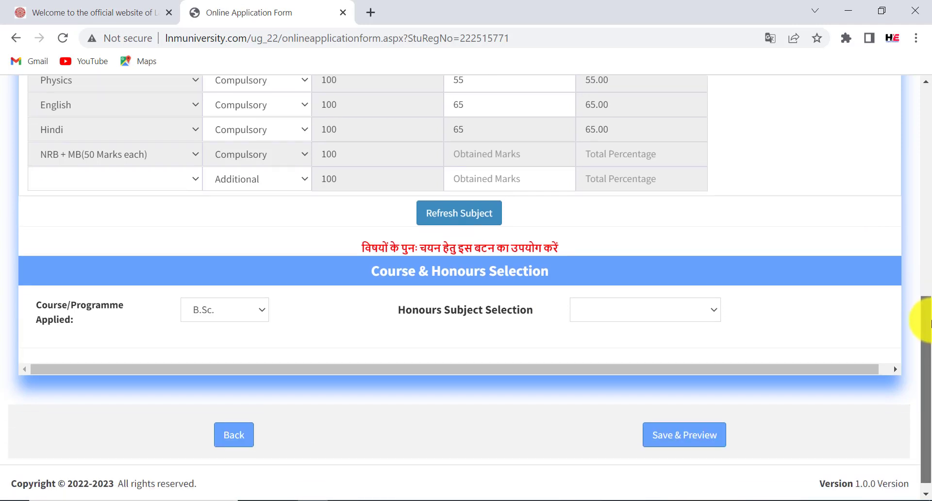
left_click(252, 313)
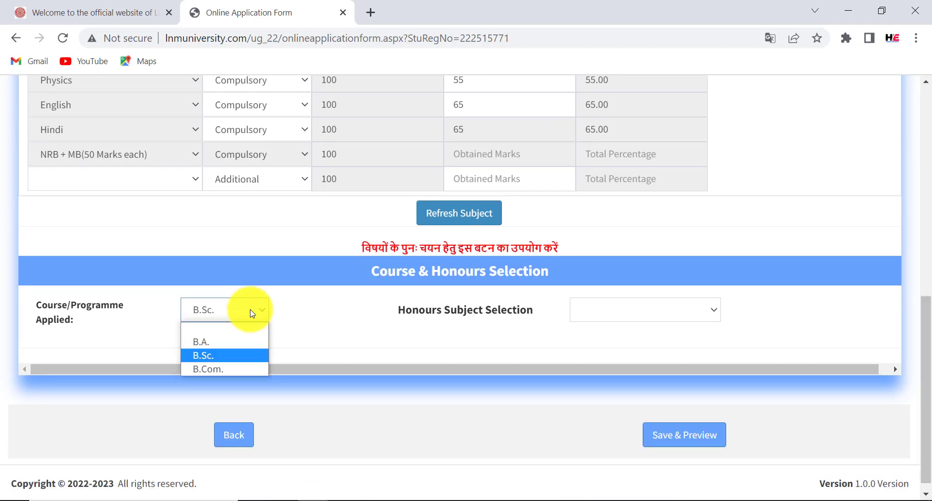
left_click(225, 356)
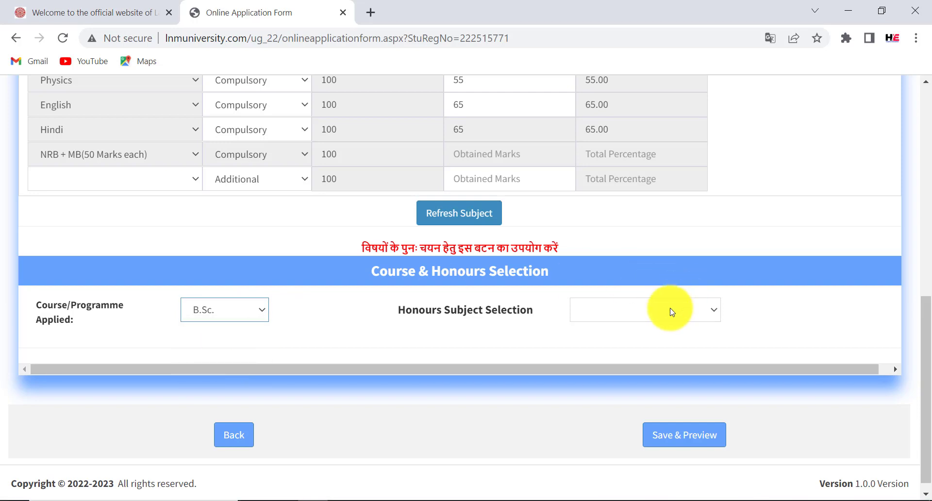
Select Mathematics(Science) as the honours subject and dismiss the eligibility message
left_click(655, 319)
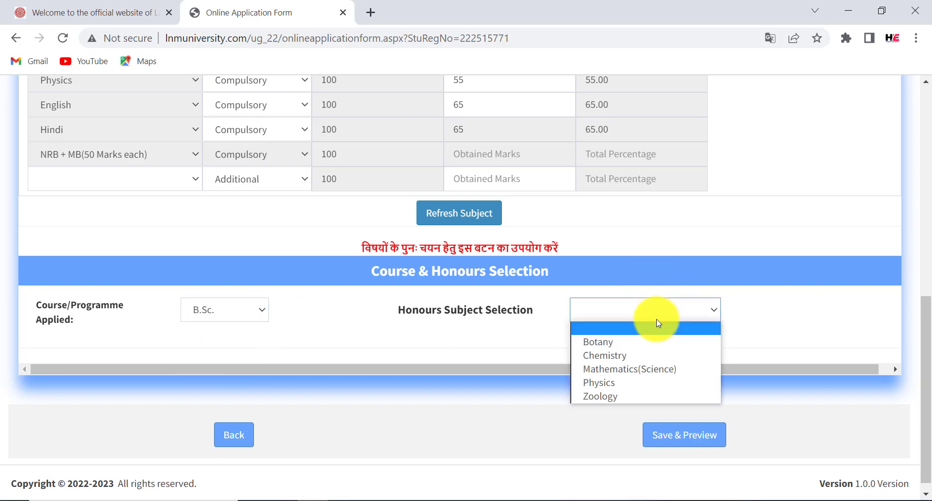
left_click(649, 371)
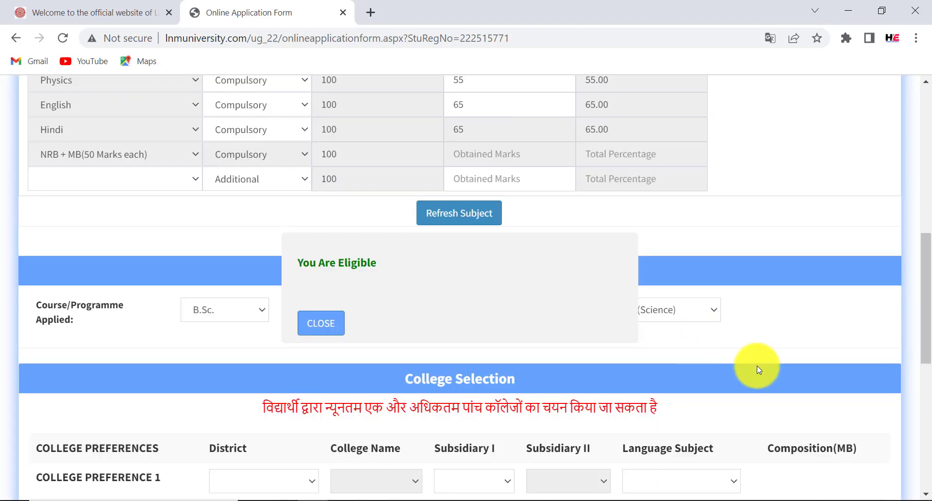
left_click_drag(919, 274, 921, 354)
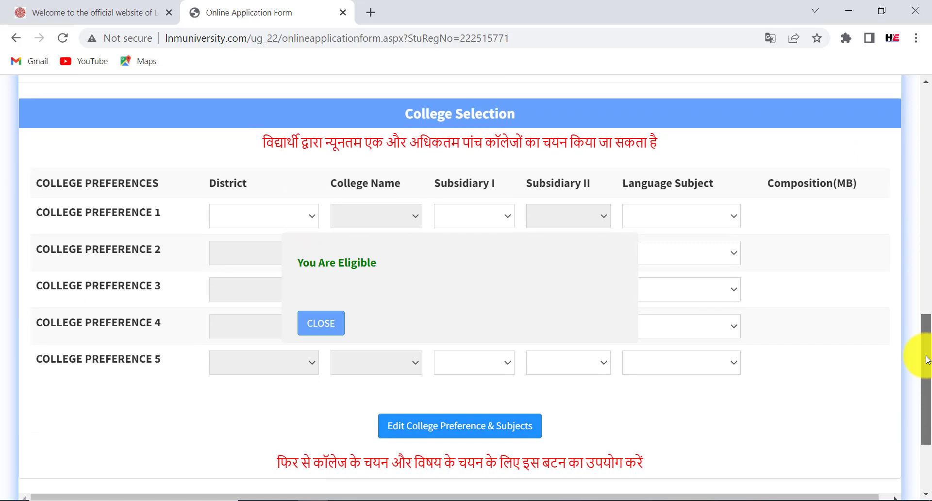
left_click(314, 323)
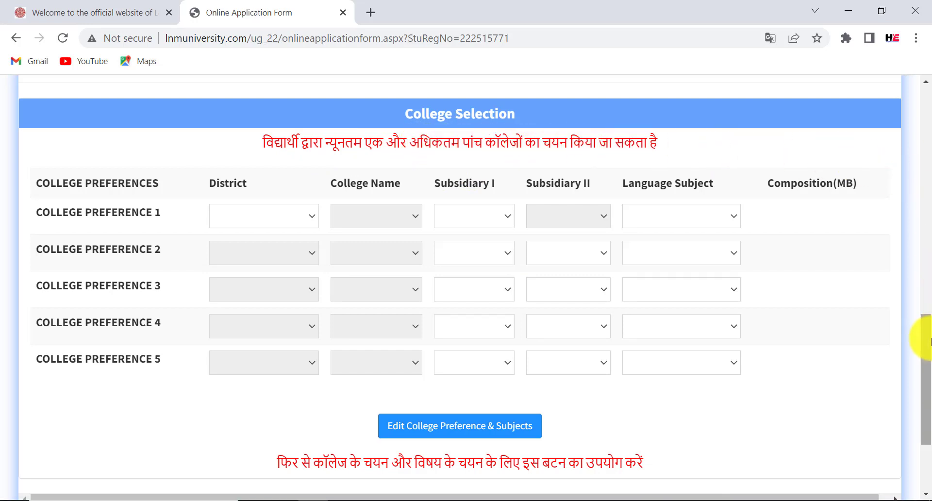
left_click_drag(929, 346, 927, 376)
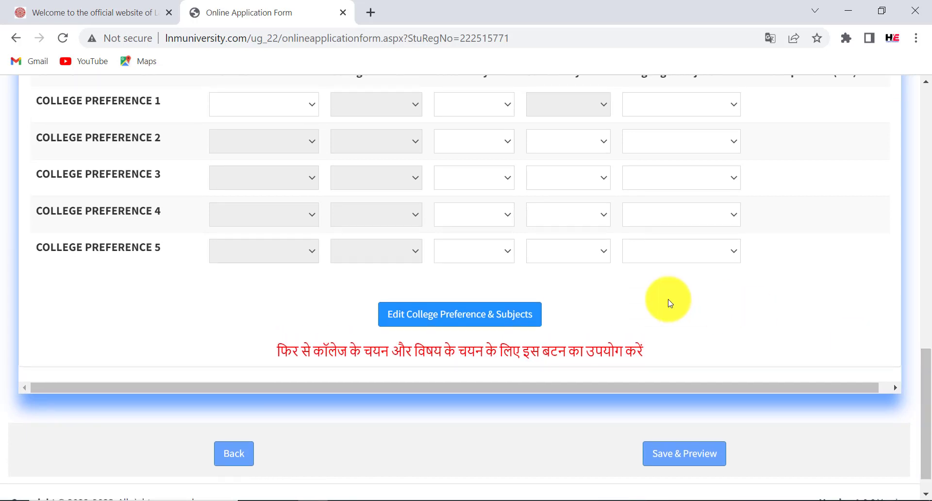
mouse_move(381, 305)
left_mouse_down()
mouse_move(471, 331)
mouse_move(589, 339)
mouse_move(699, 426)
mouse_move(641, 446)
mouse_move(760, 469)
left_mouse_up()
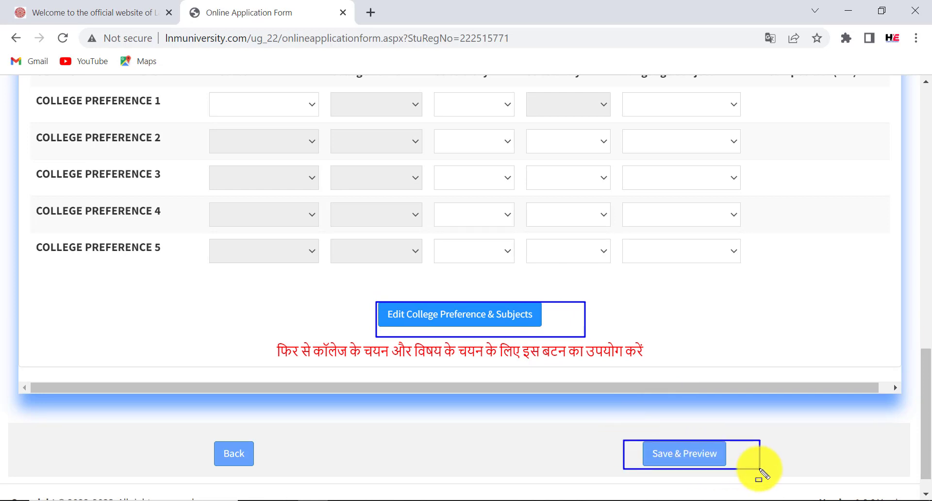